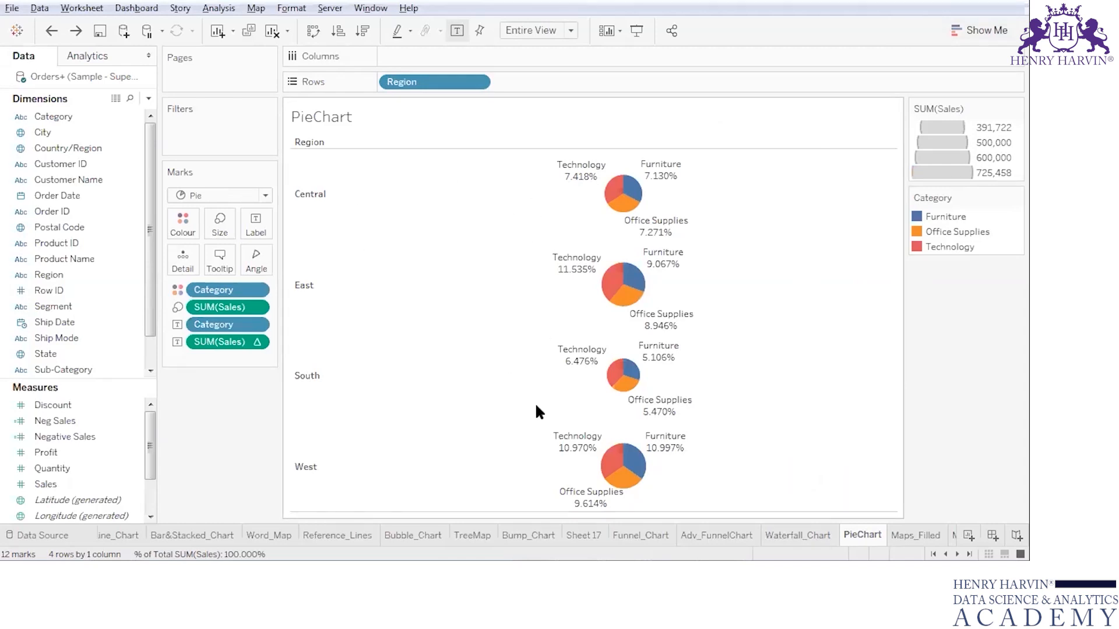
Clear the PieChart worksheet and build a text table of Profit by Region.
click(272, 32)
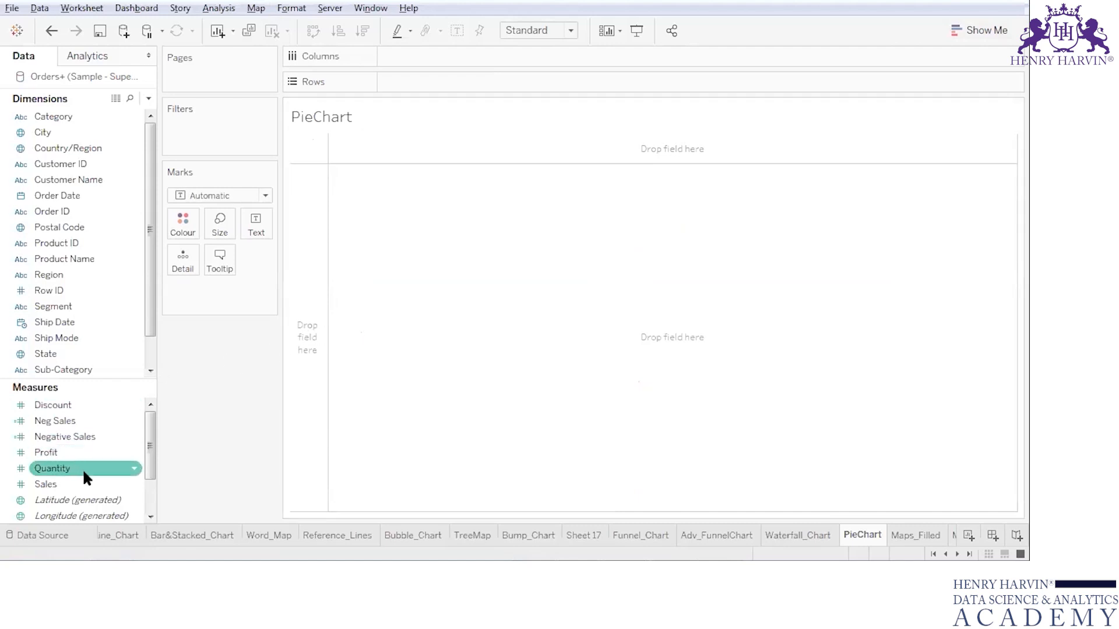
drag(69, 453, 372, 208)
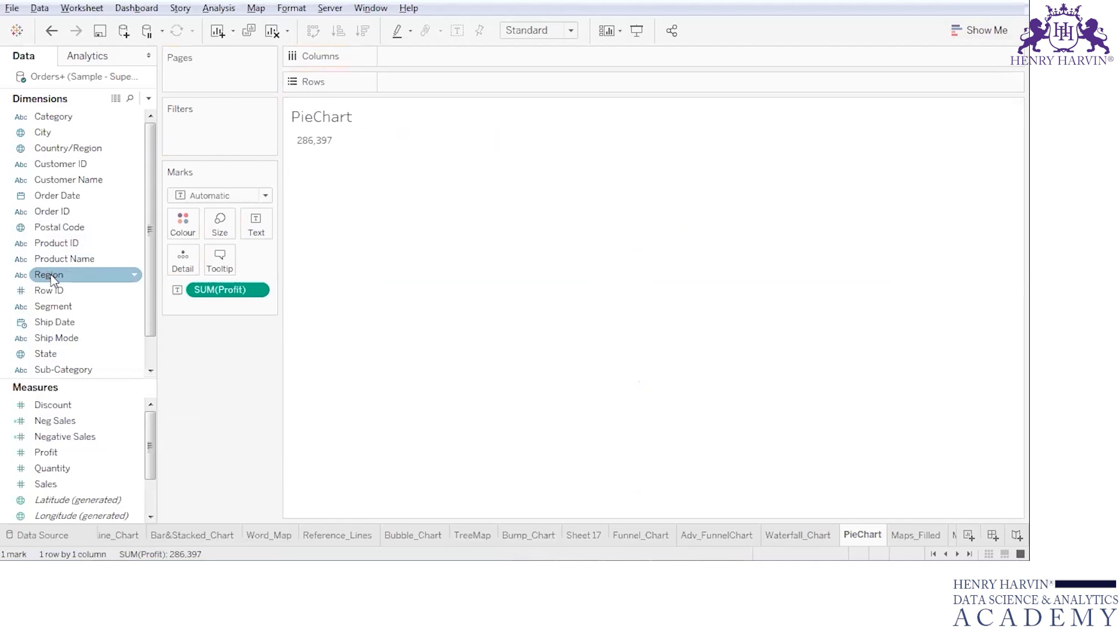
drag(50, 279, 297, 141)
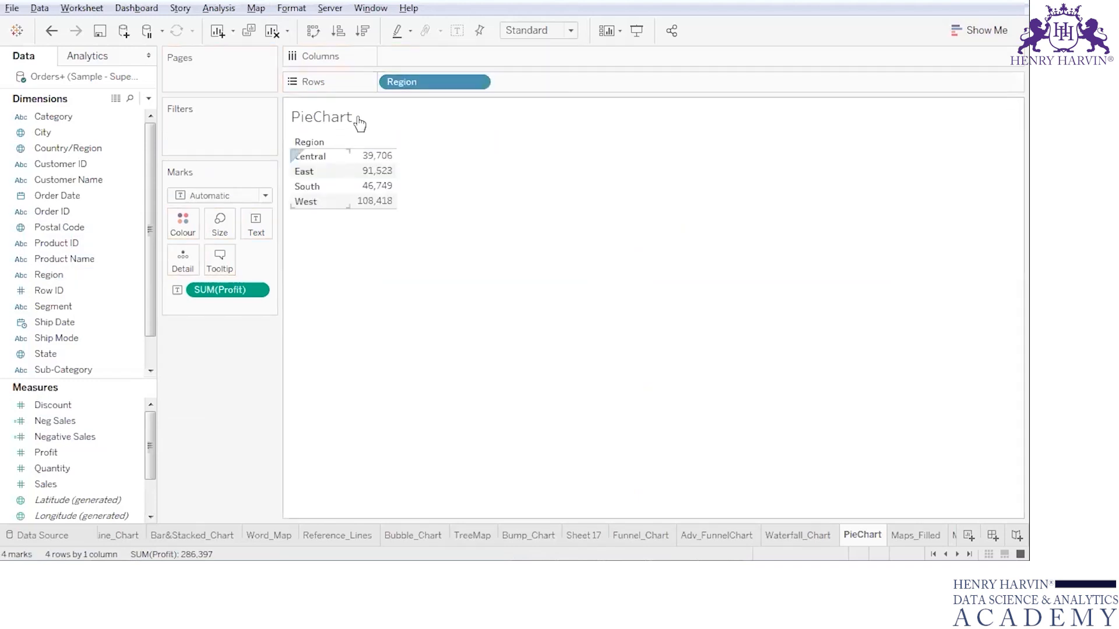
Convert the Profit by Region table to a pie chart and fit it to Entire View.
click(975, 32)
click(994, 108)
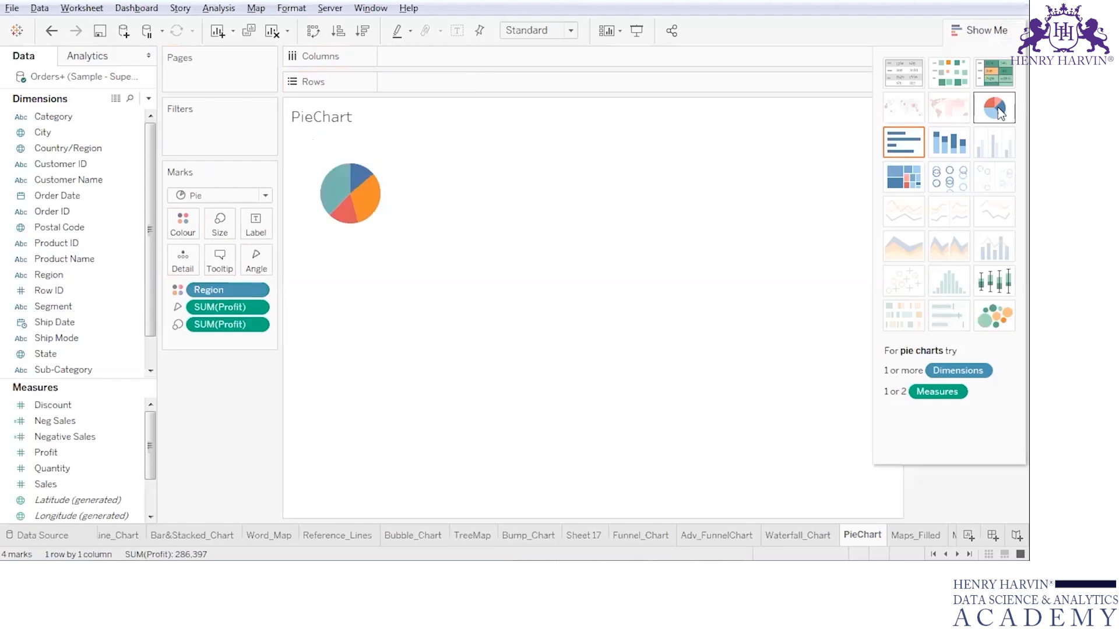
click(573, 31)
click(553, 97)
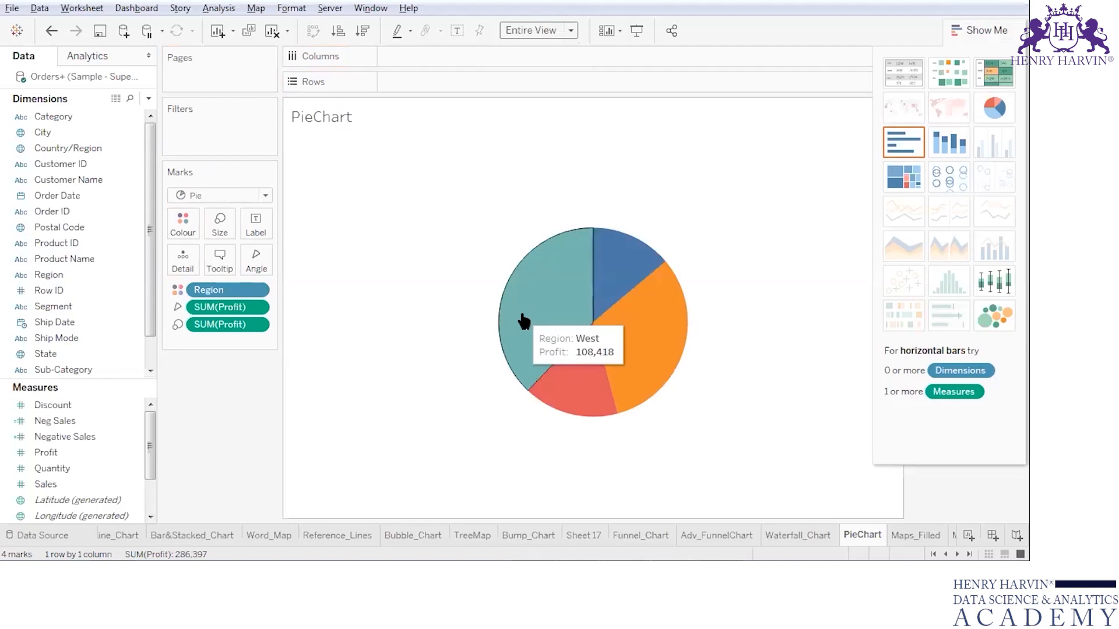
click(982, 36)
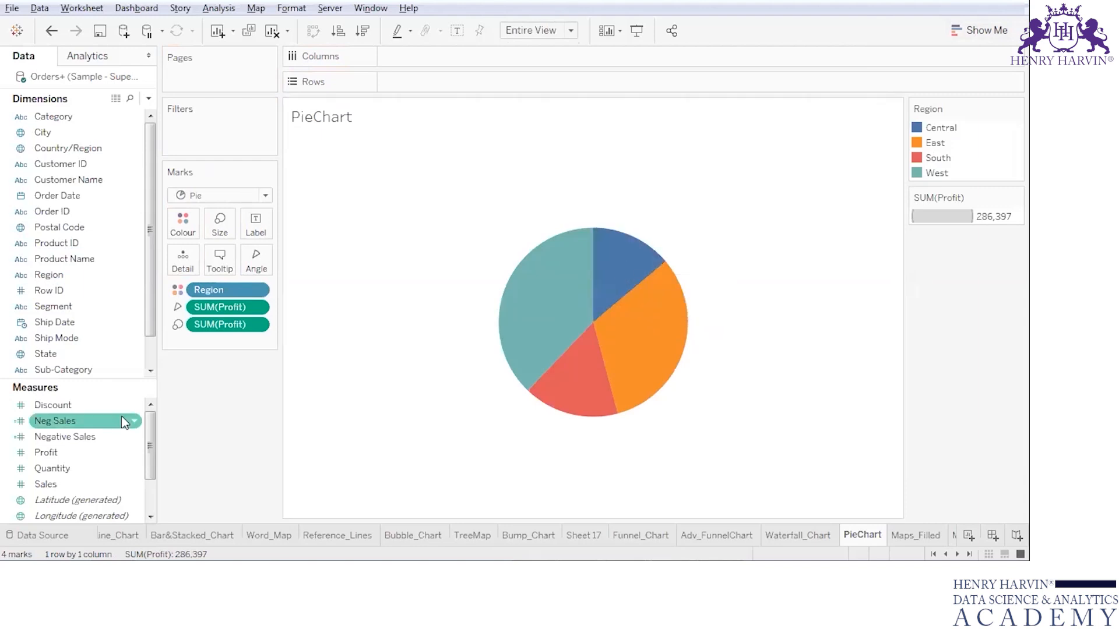
Label the pie slices with Region and Profit.
click(86, 274)
drag(89, 280, 263, 227)
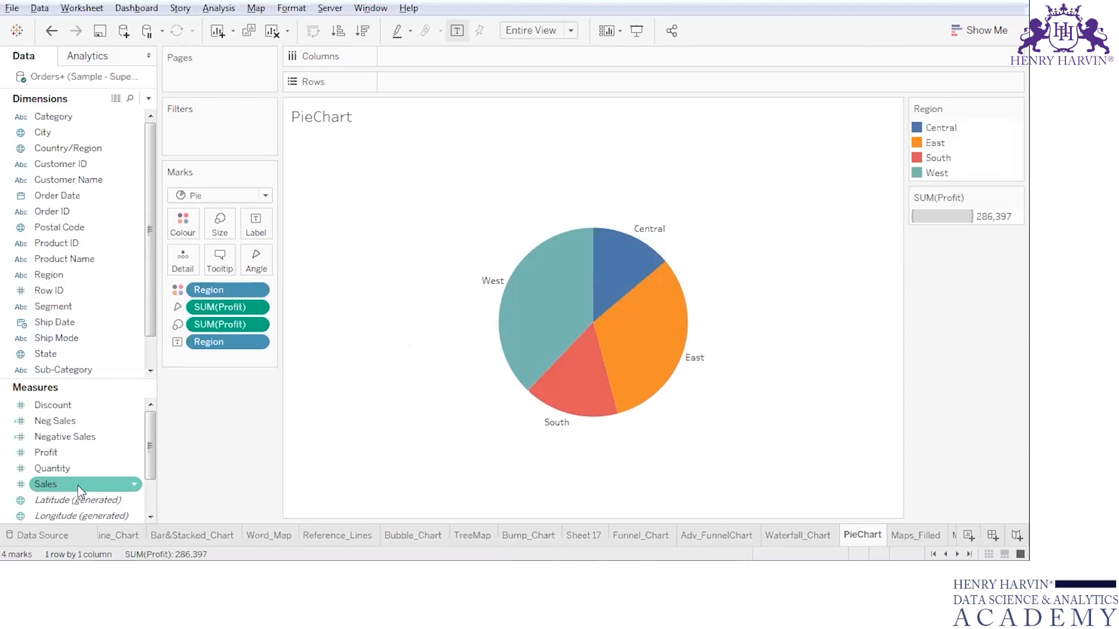
drag(77, 466, 259, 225)
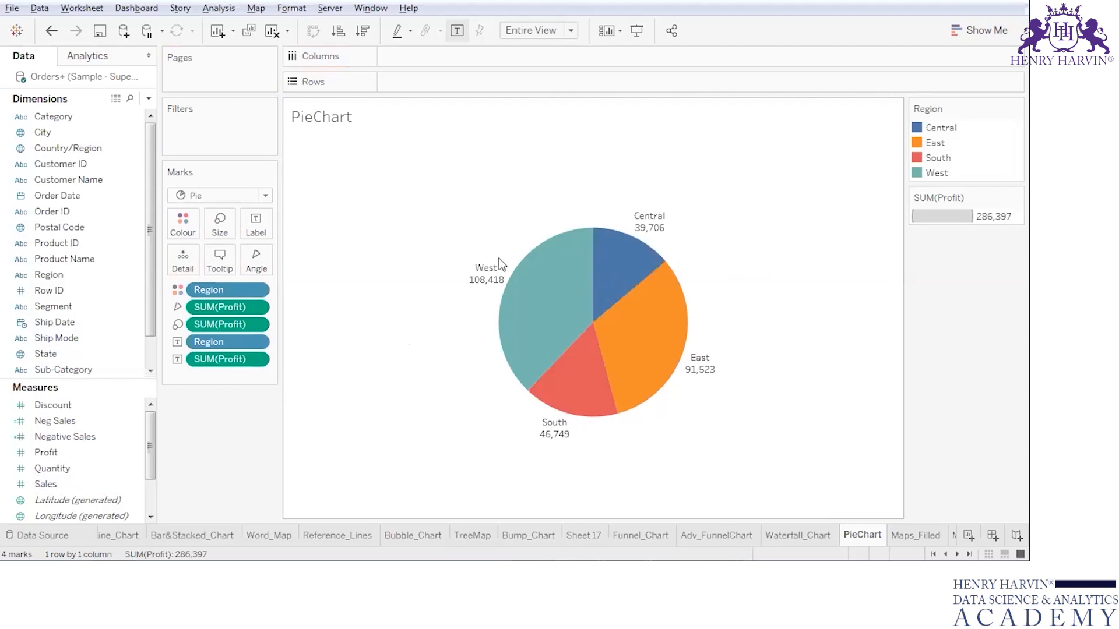
Apply the Percent of Total quick table calculation to the Profit label.
right_click(257, 361)
click(457, 391)
click(255, 359)
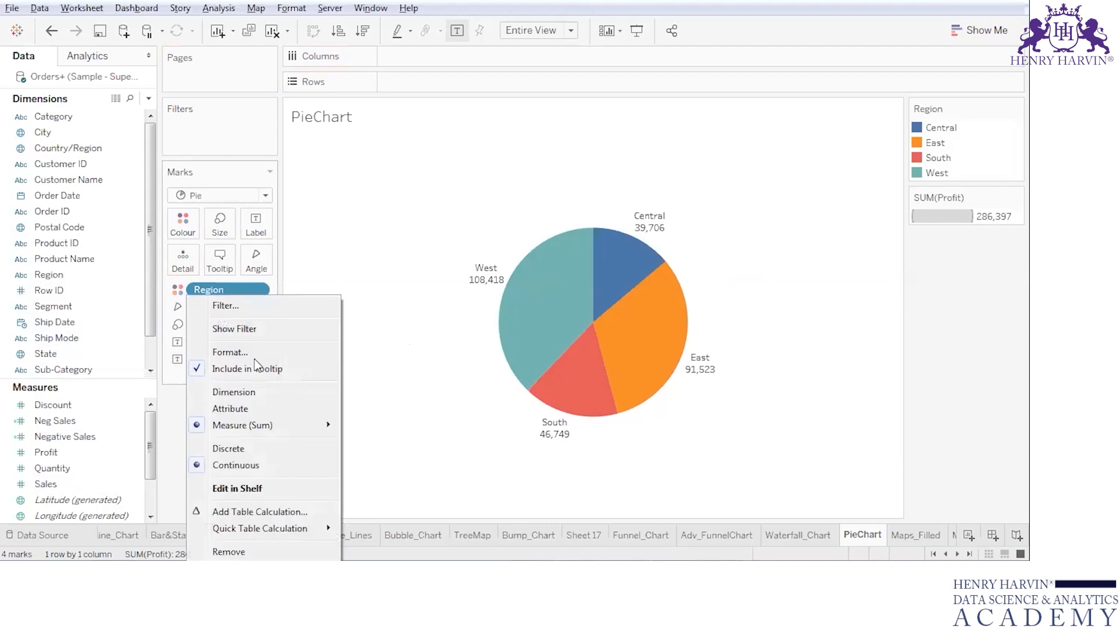
mouse_move(279, 529)
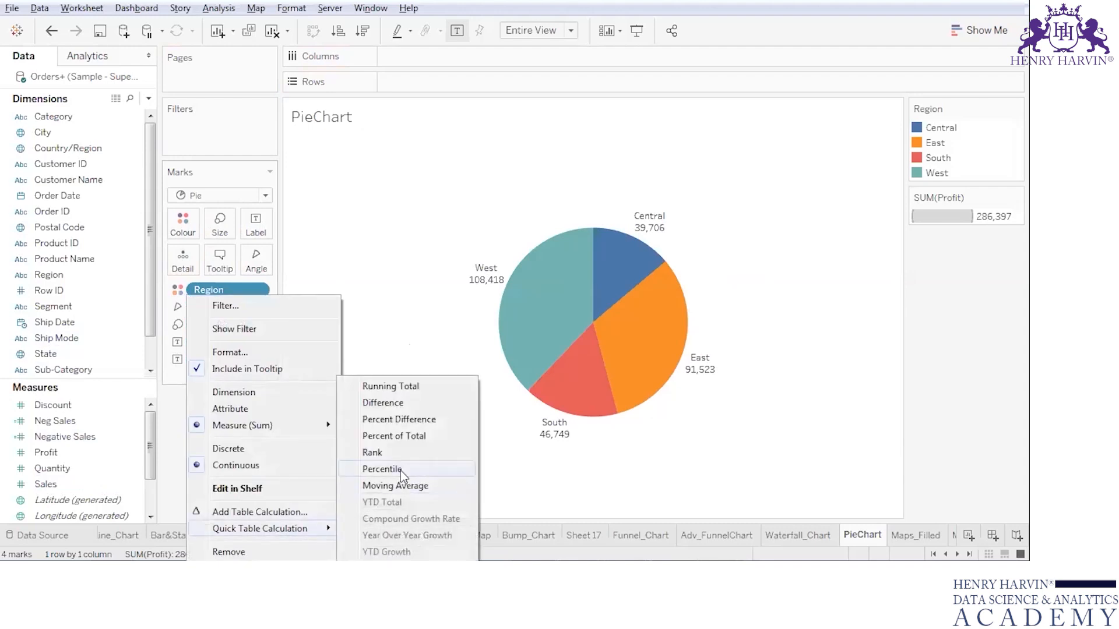
click(404, 438)
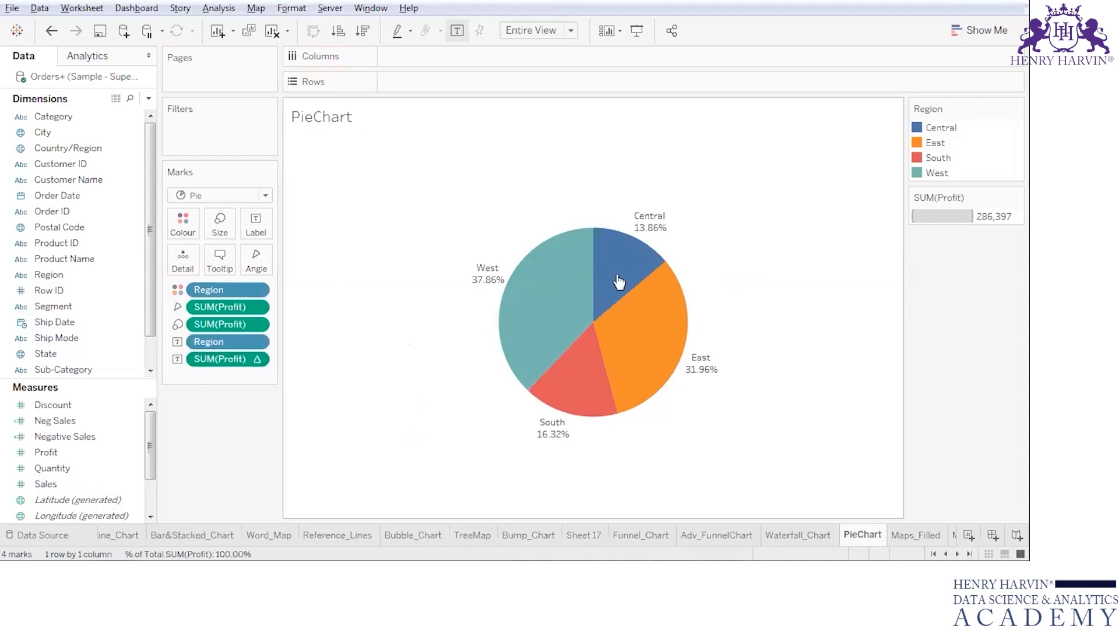
mouse_move(548, 399)
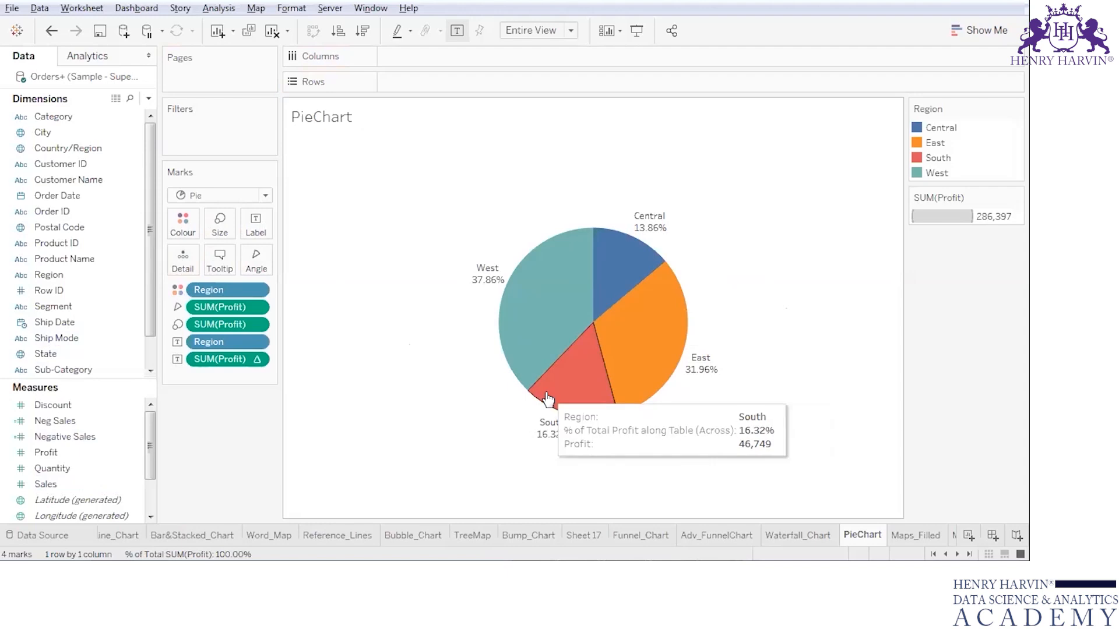
mouse_move(506, 343)
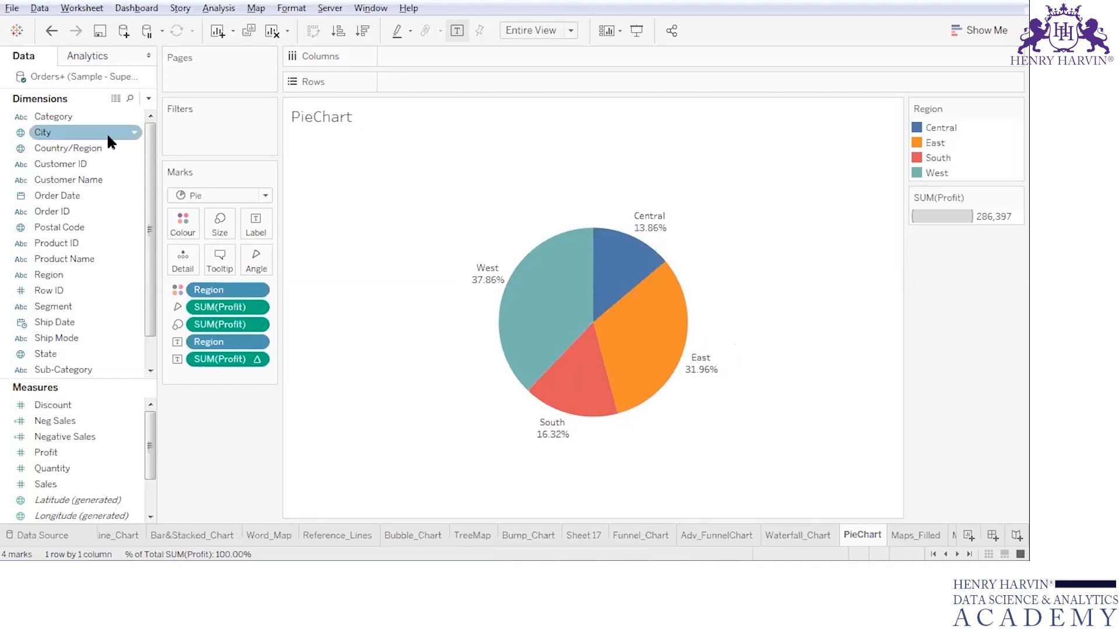
Add a Category filter with all values selected and show its filter control beside the chart.
drag(79, 123, 227, 136)
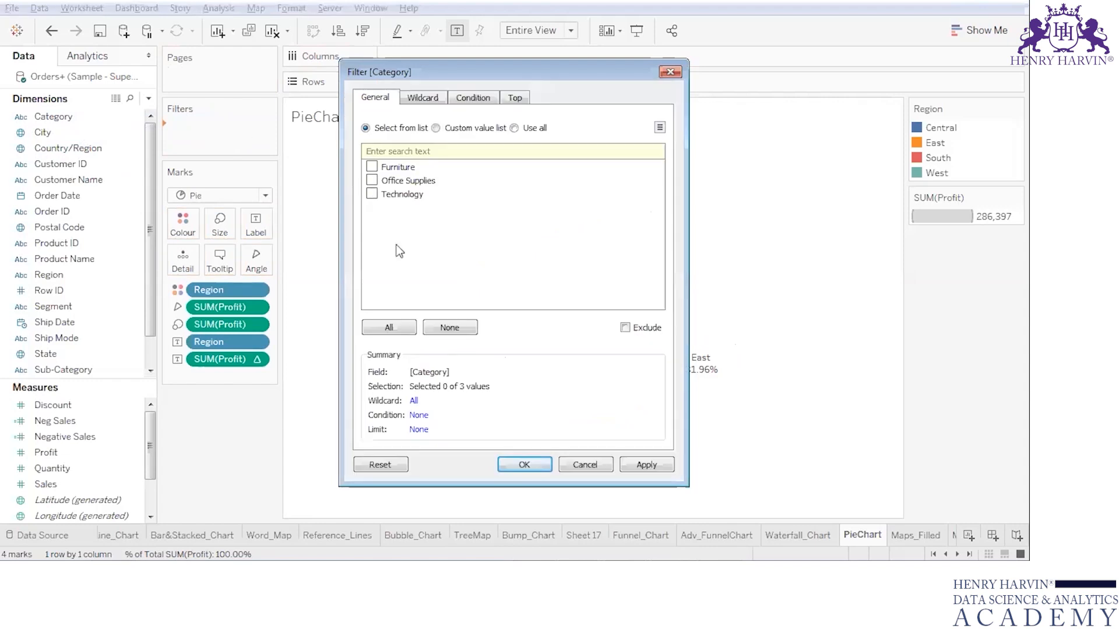
click(396, 325)
click(526, 461)
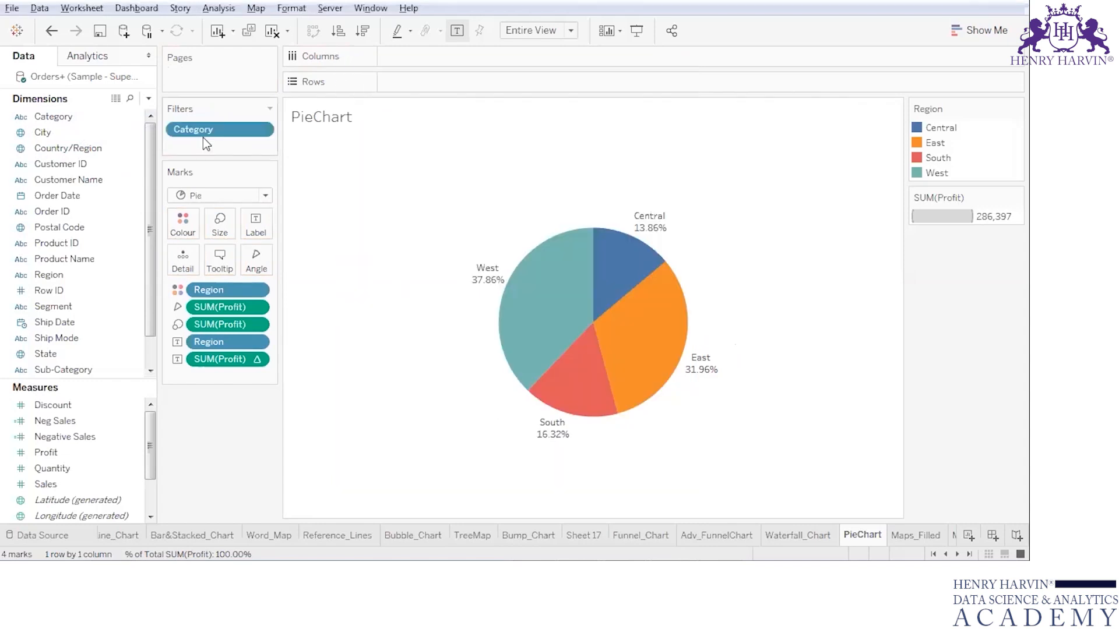
click(260, 129)
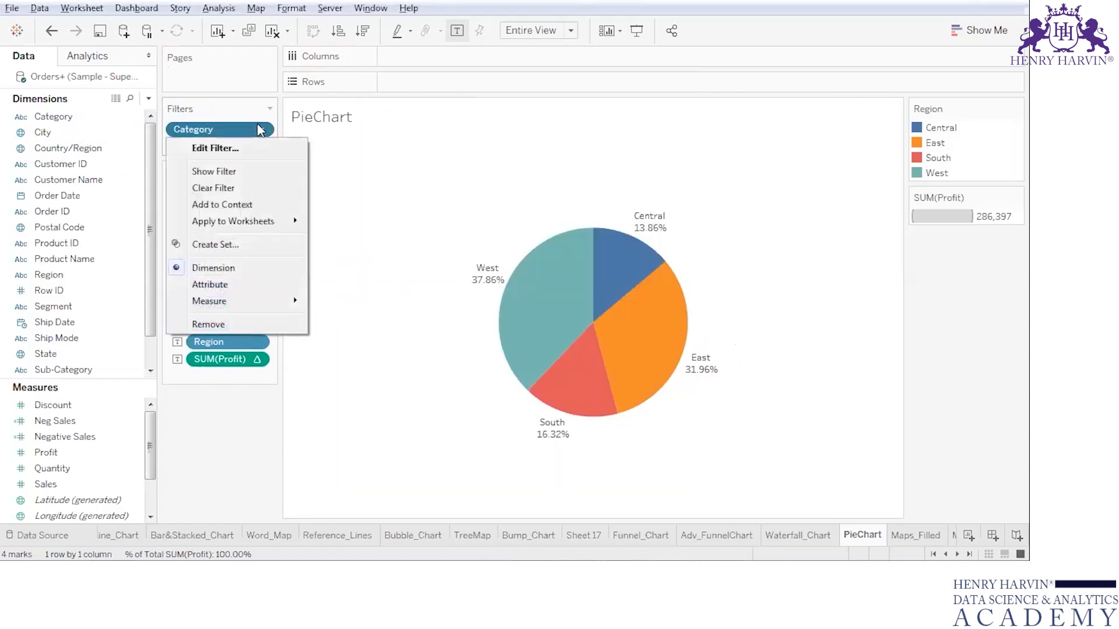
click(251, 170)
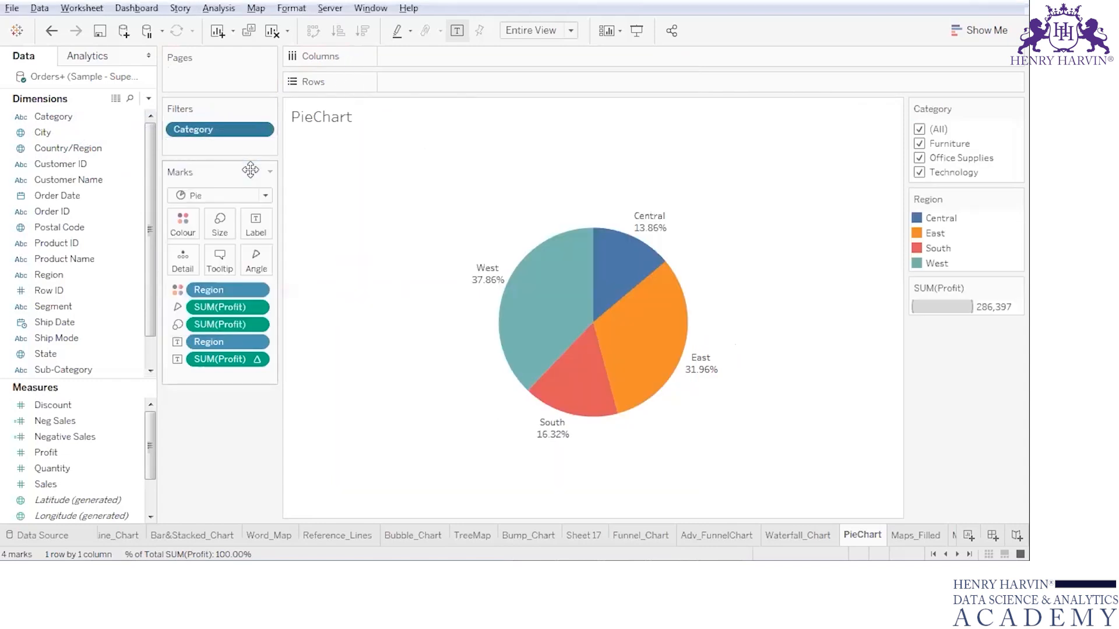
Compare the pie chart filtered to Technology, Office Supplies and Furniture one at a time, ending with all categories selected.
click(919, 130)
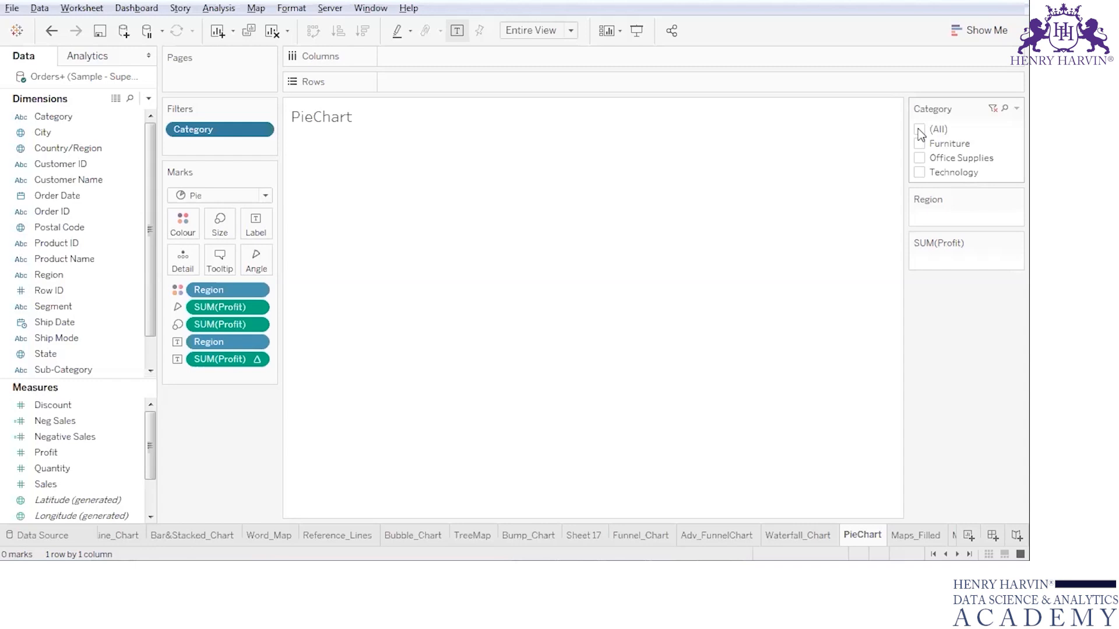
click(919, 129)
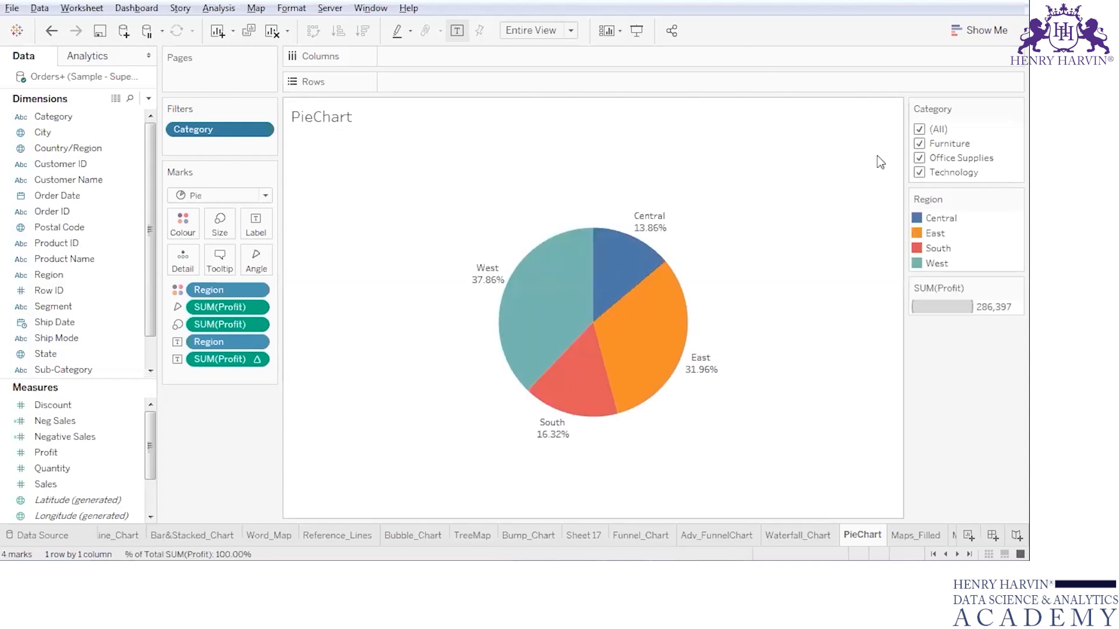
click(919, 144)
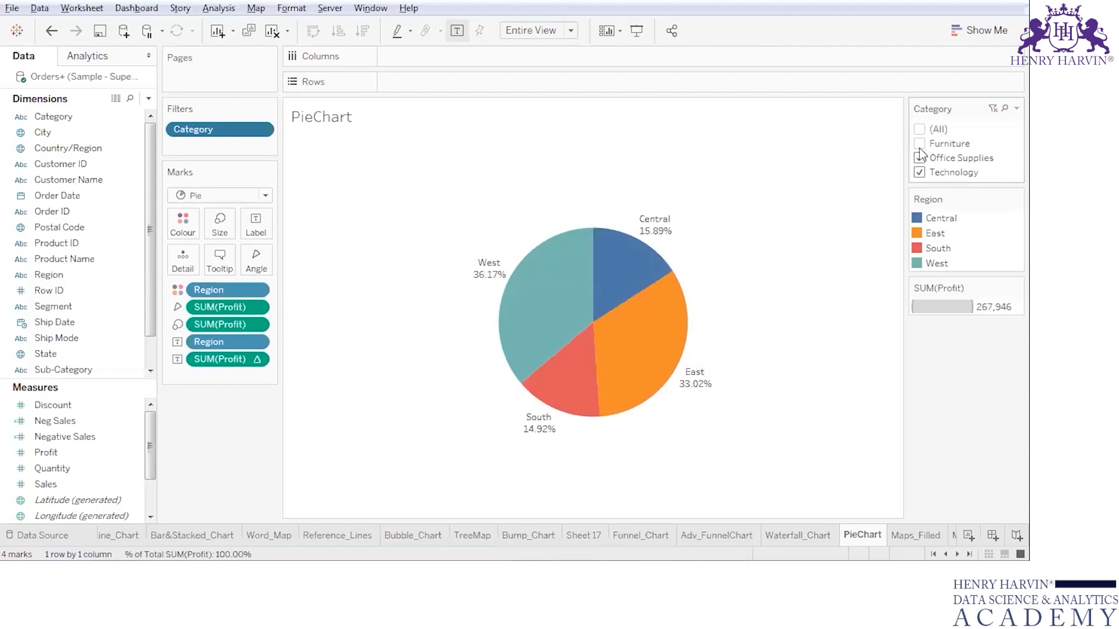
click(920, 158)
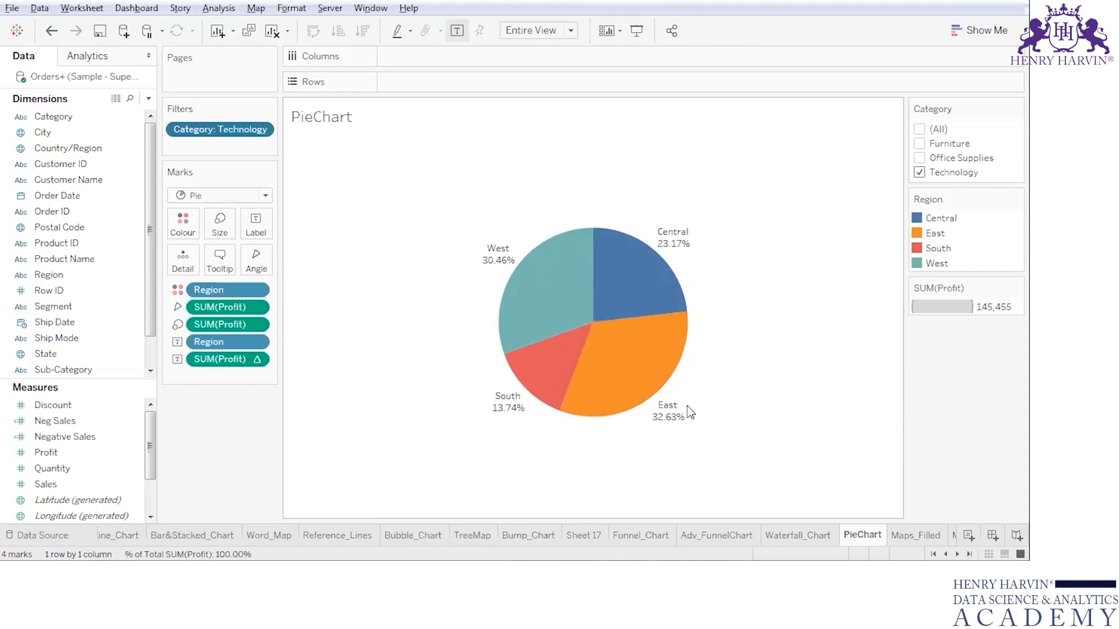
click(920, 172)
click(919, 158)
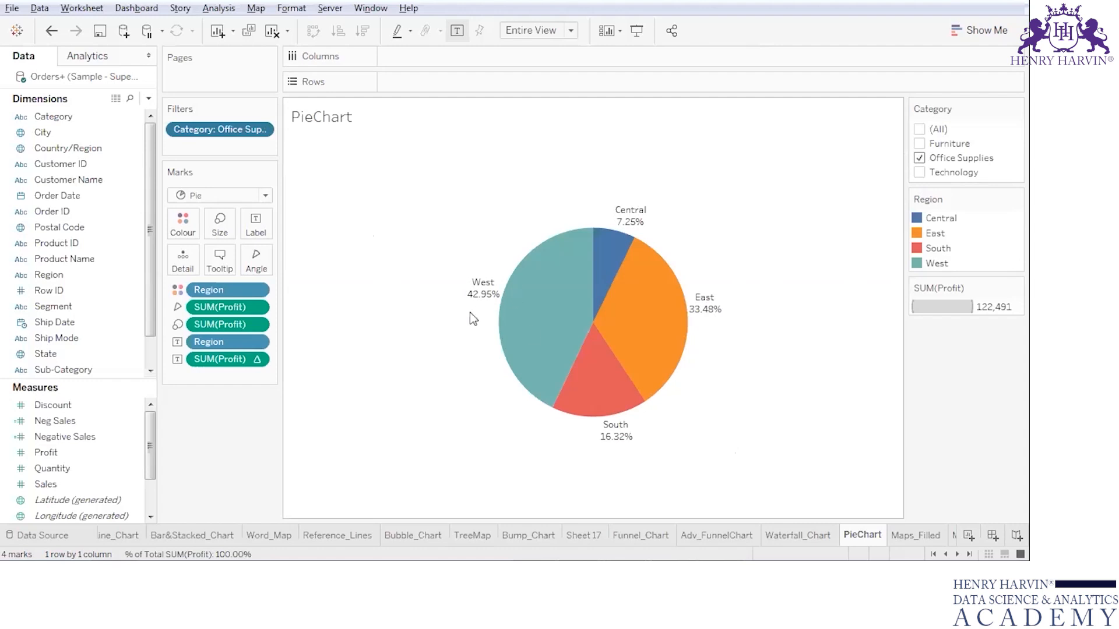
click(919, 158)
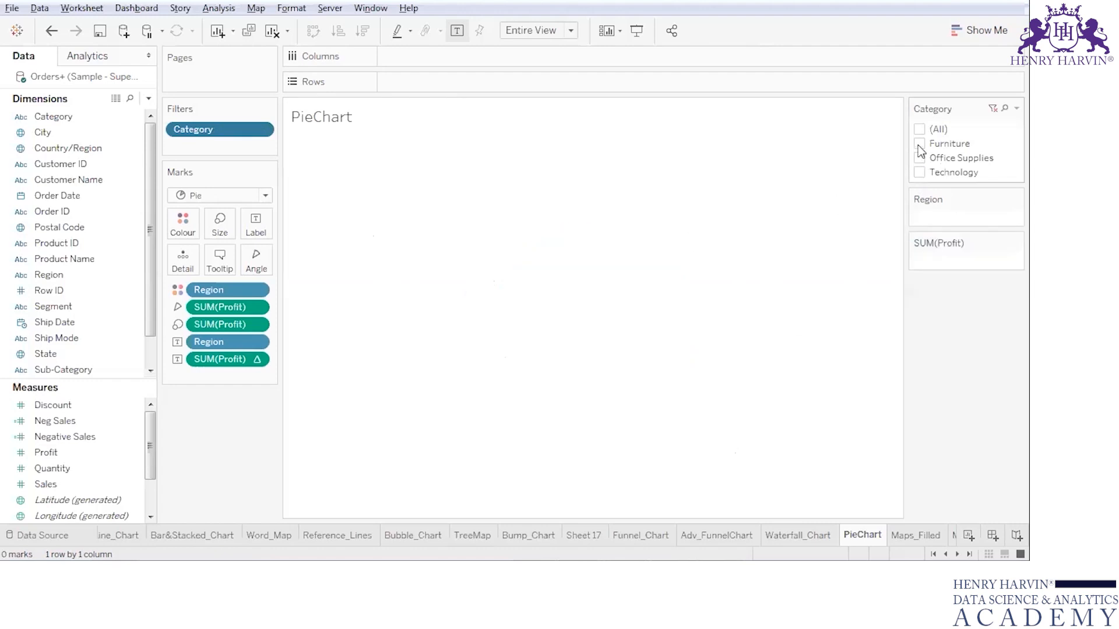
click(919, 144)
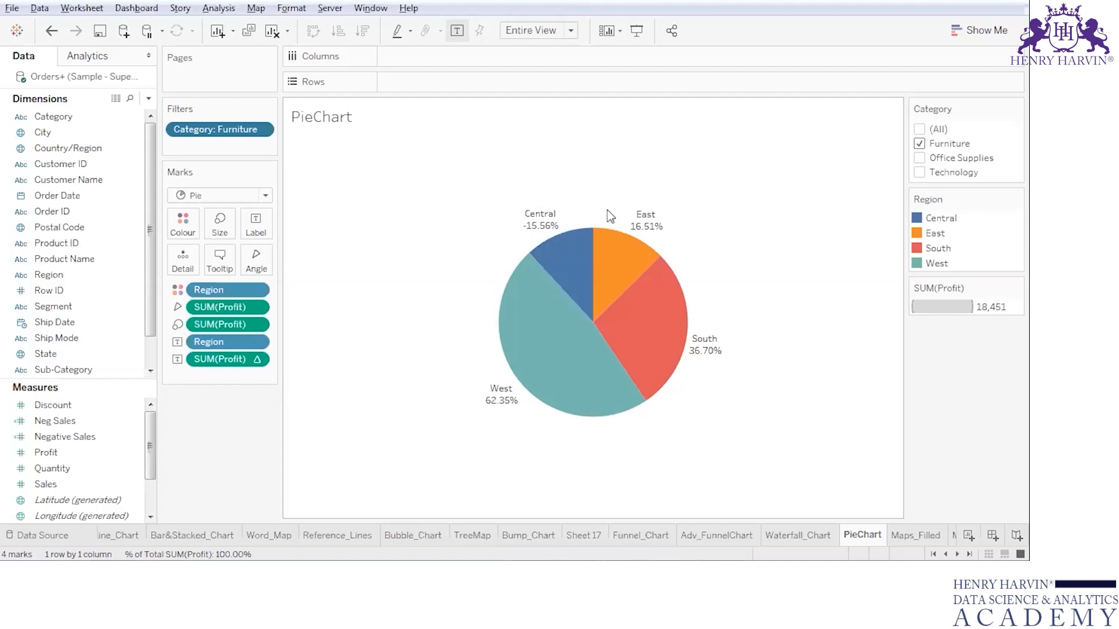
click(919, 130)
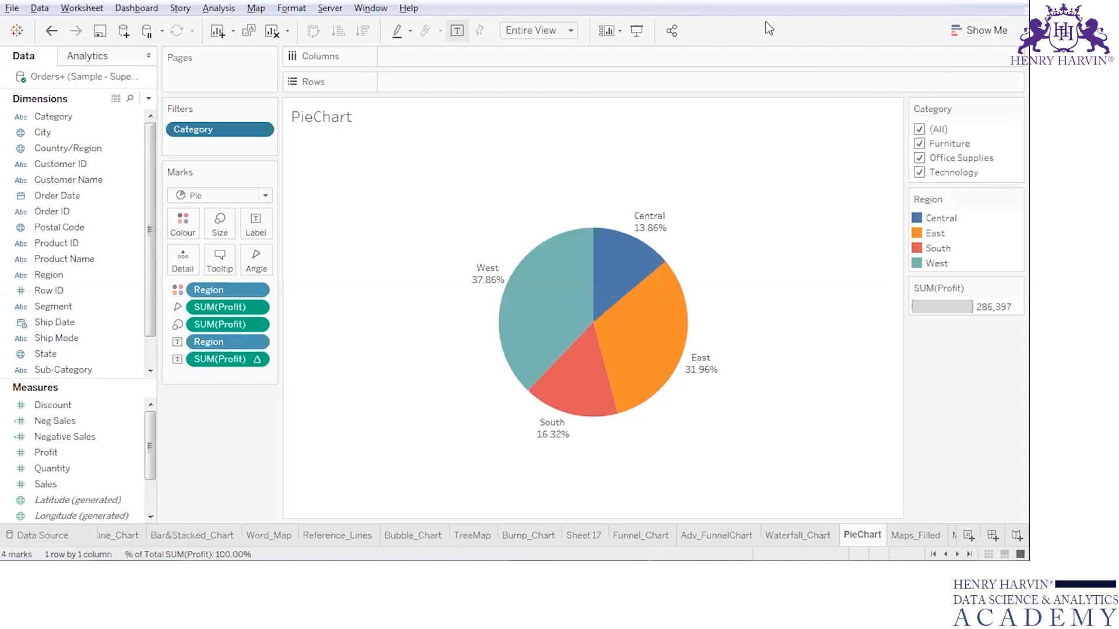
Clear the worksheet and plot Sales by Region, with Region on columns, using the Pie mark type.
click(272, 30)
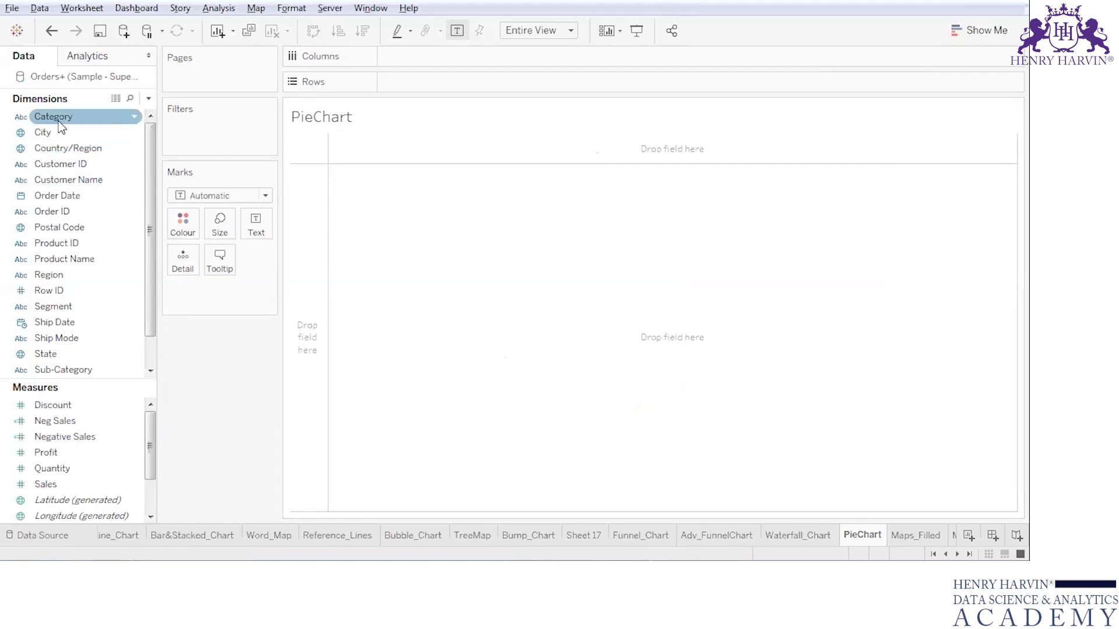
drag(64, 274, 425, 81)
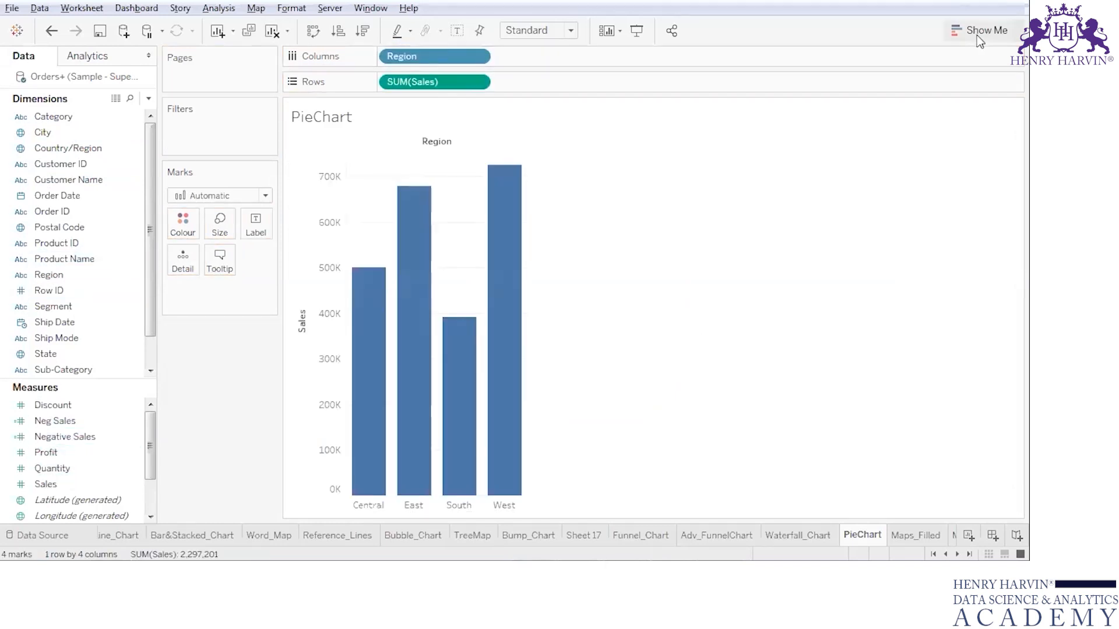
click(263, 194)
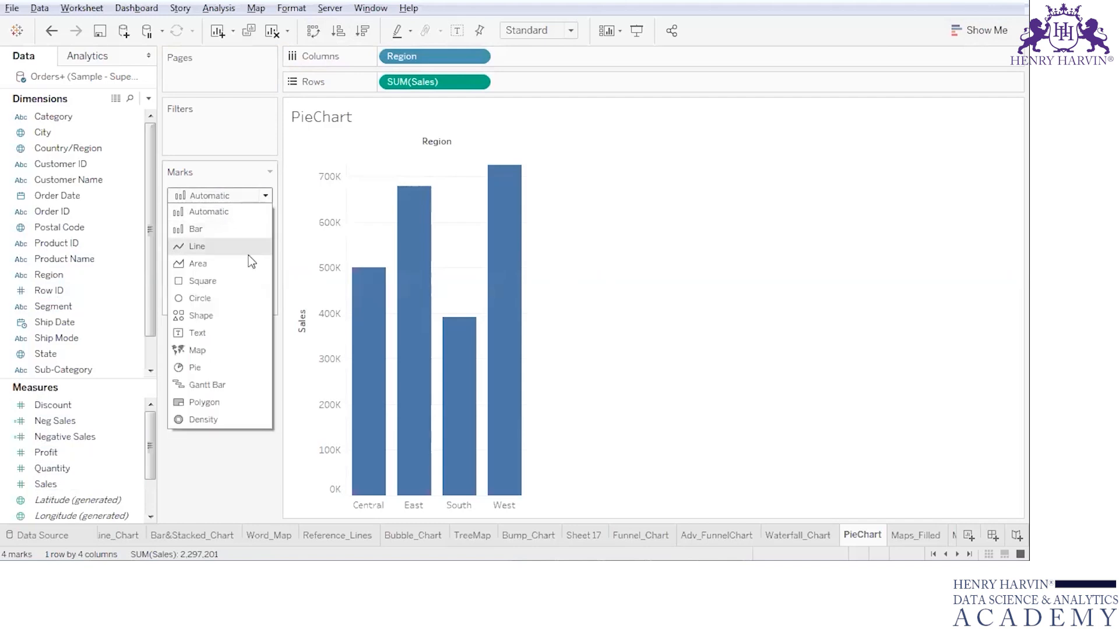
click(228, 367)
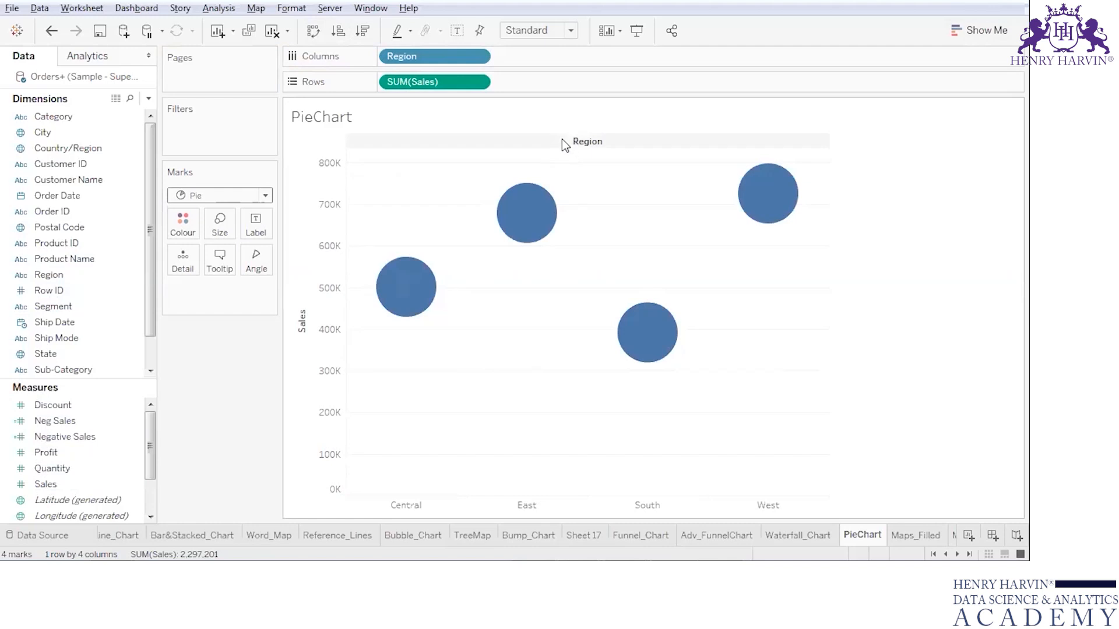
Try the chart with rows and columns swapped, fit it to Entire View, and swap back so Region is on columns.
click(313, 28)
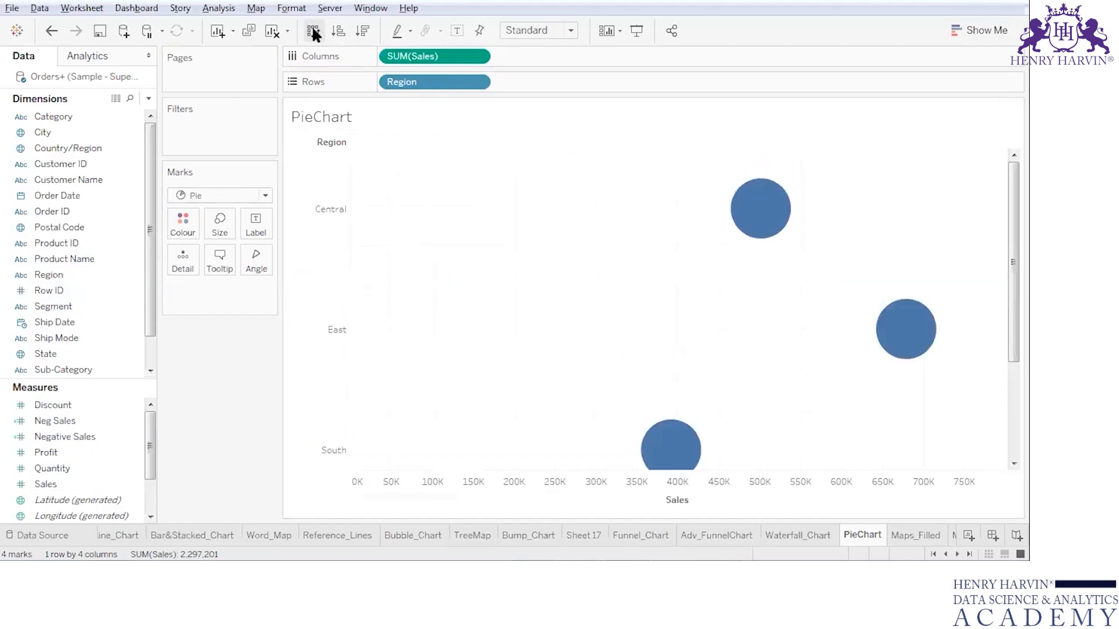
click(570, 32)
click(556, 83)
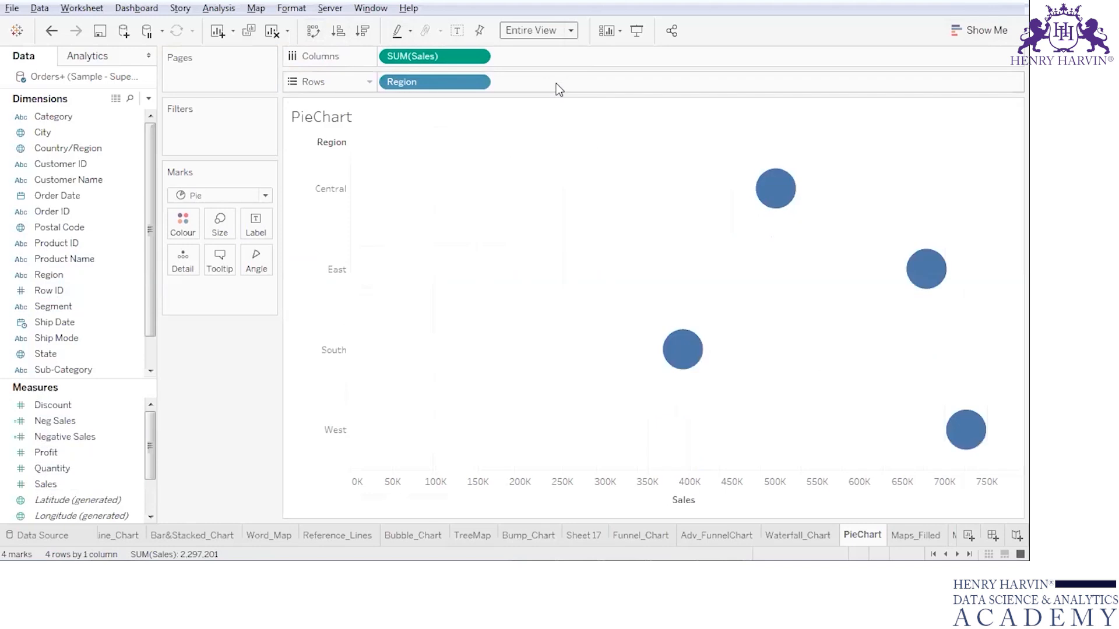
click(316, 33)
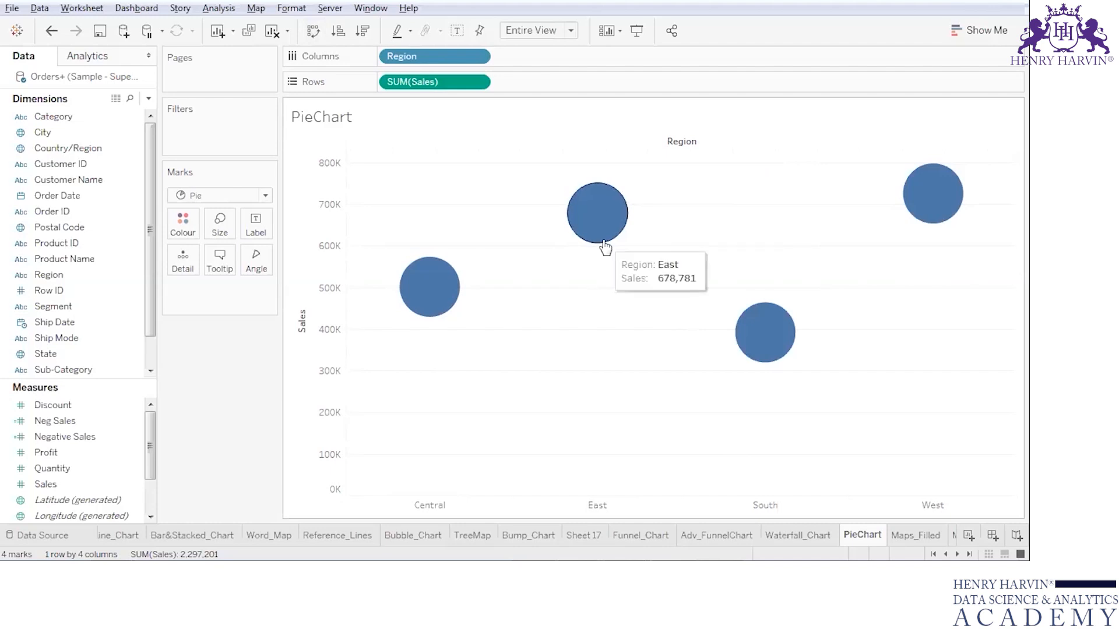
Remove Sales from the rows and swap rows and columns so each region's pie has its own row.
mouse_move(585, 223)
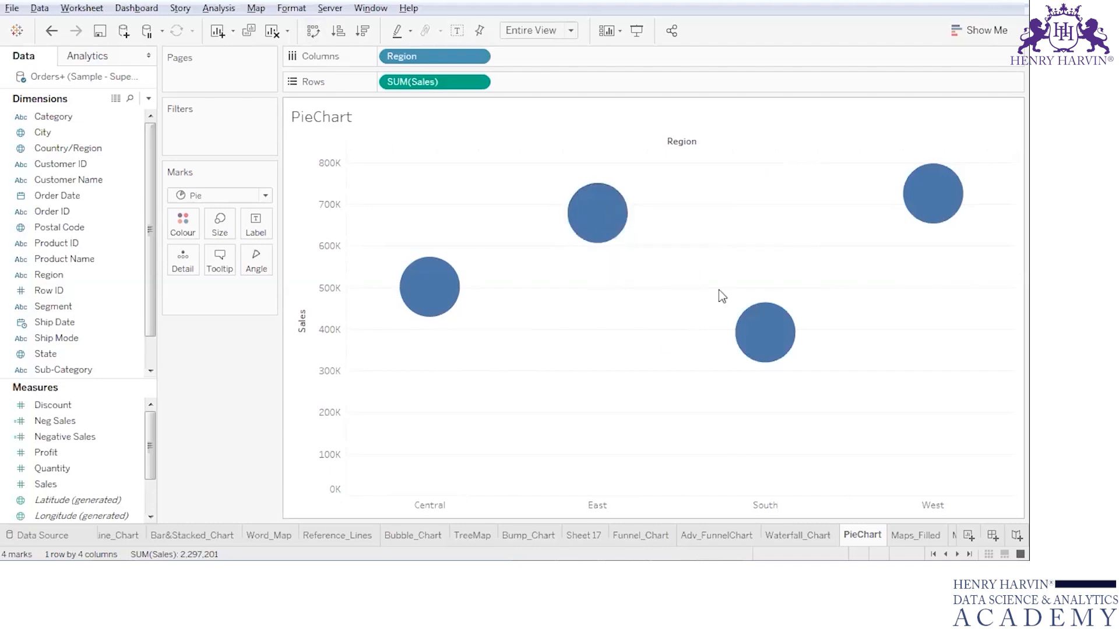
drag(460, 83, 87, 289)
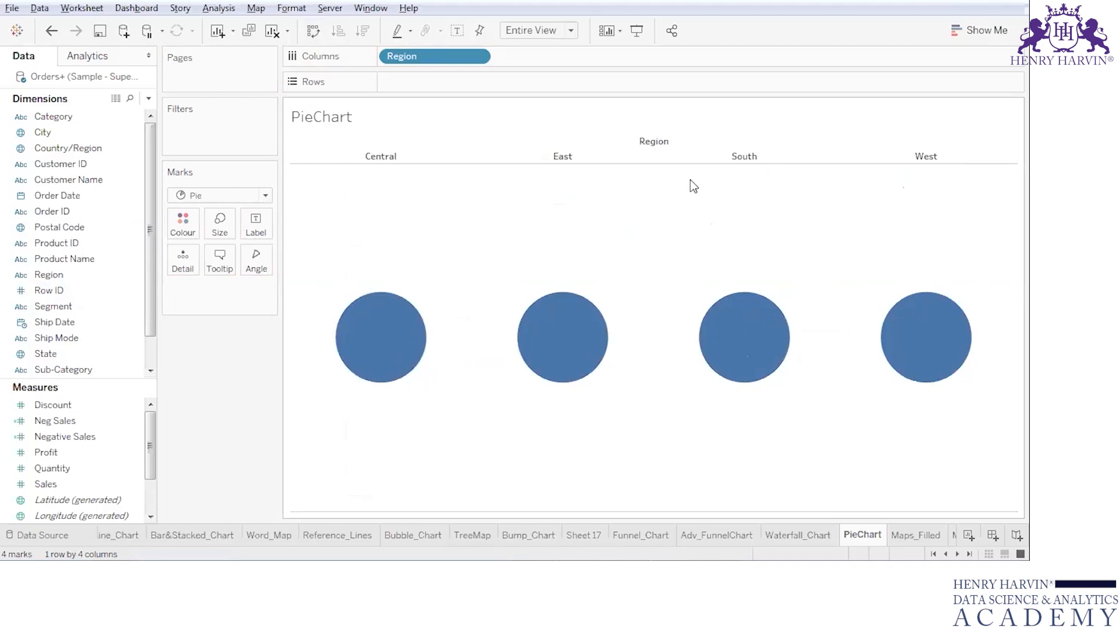
click(309, 33)
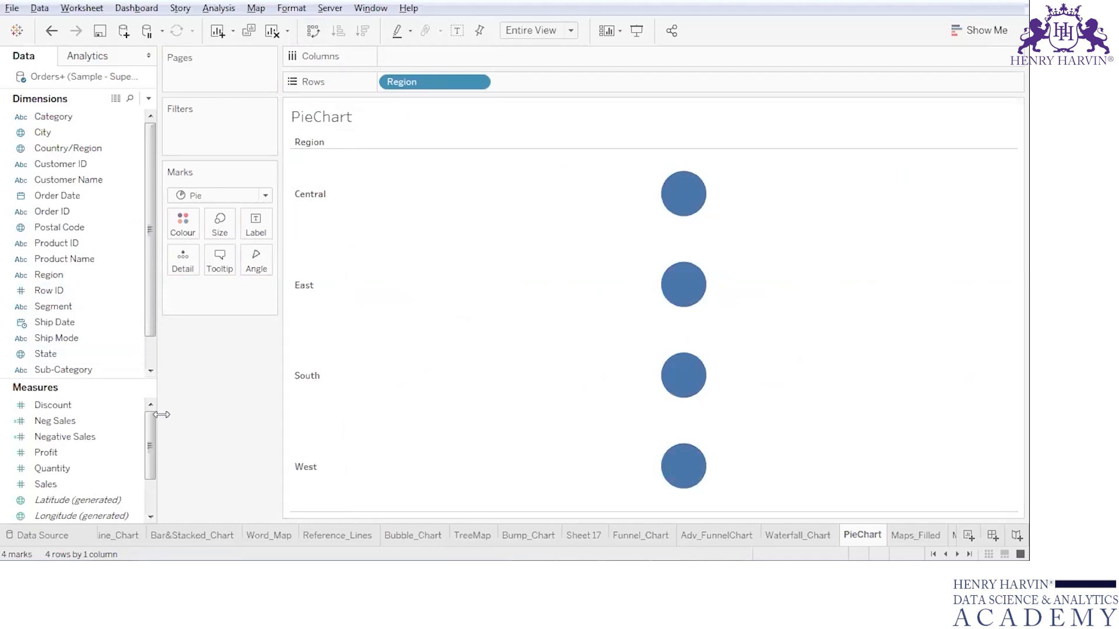
Size each region's pie by Sales and check the sales values of the individual regions.
drag(100, 486, 226, 220)
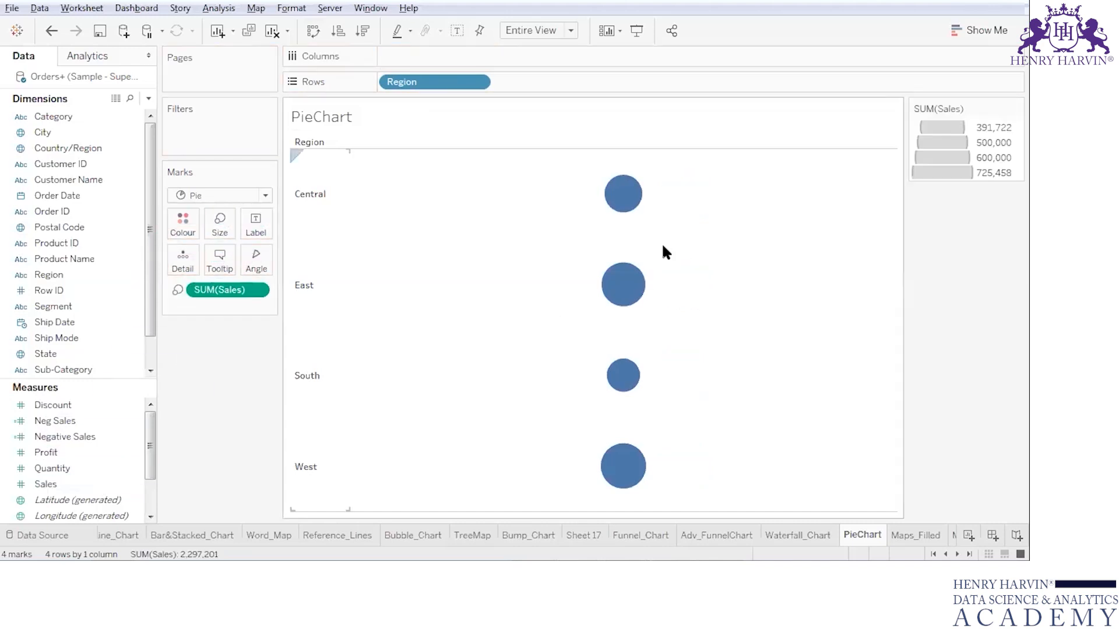
mouse_move(626, 374)
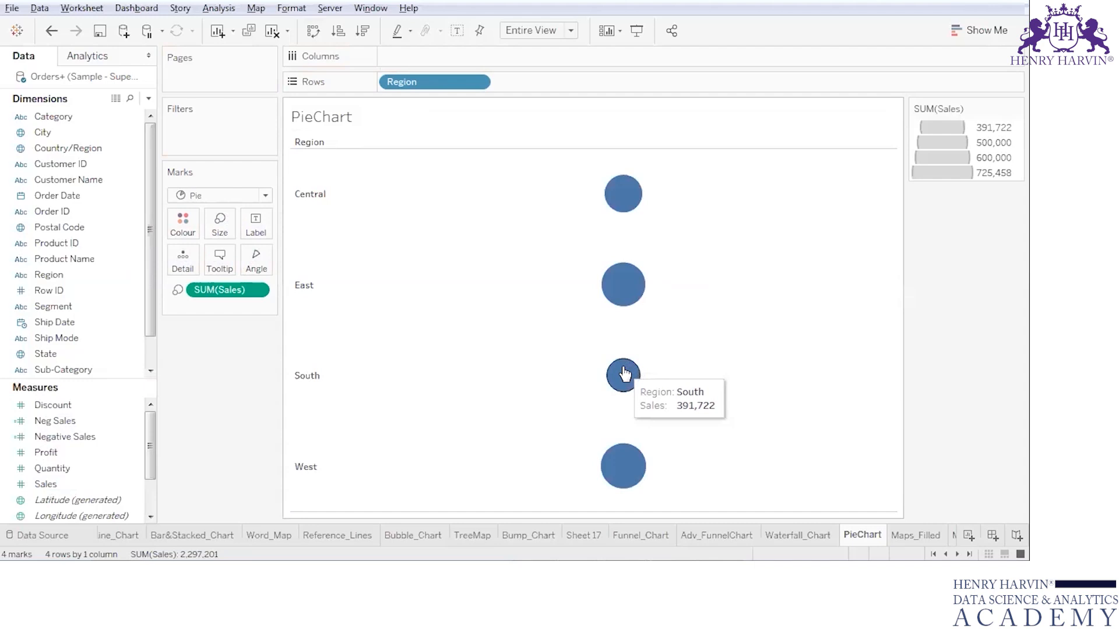
mouse_move(629, 483)
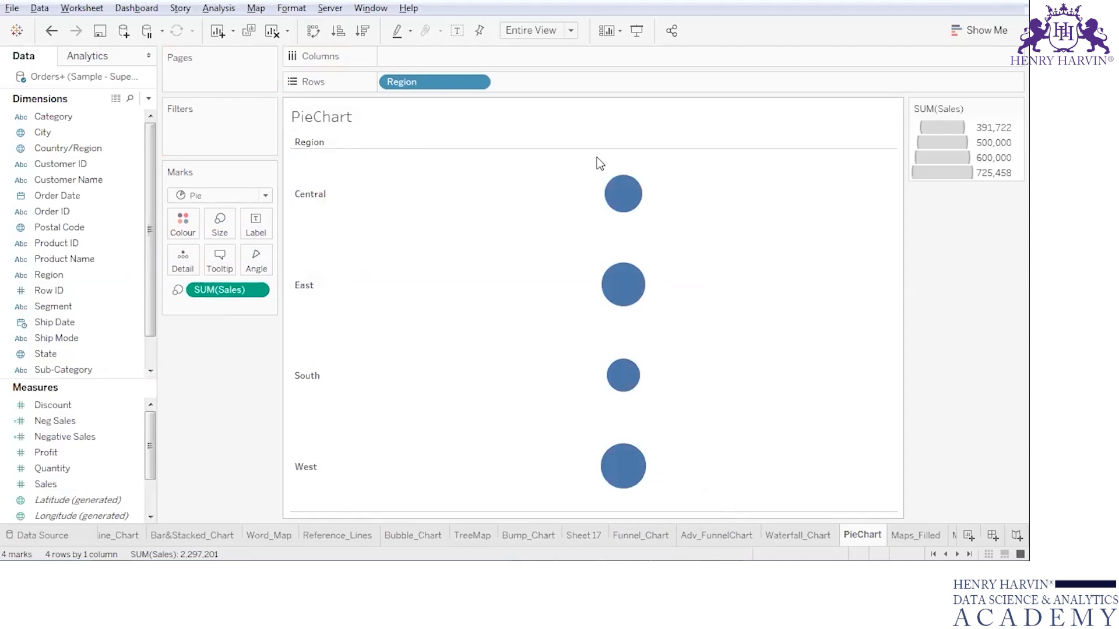
mouse_move(631, 285)
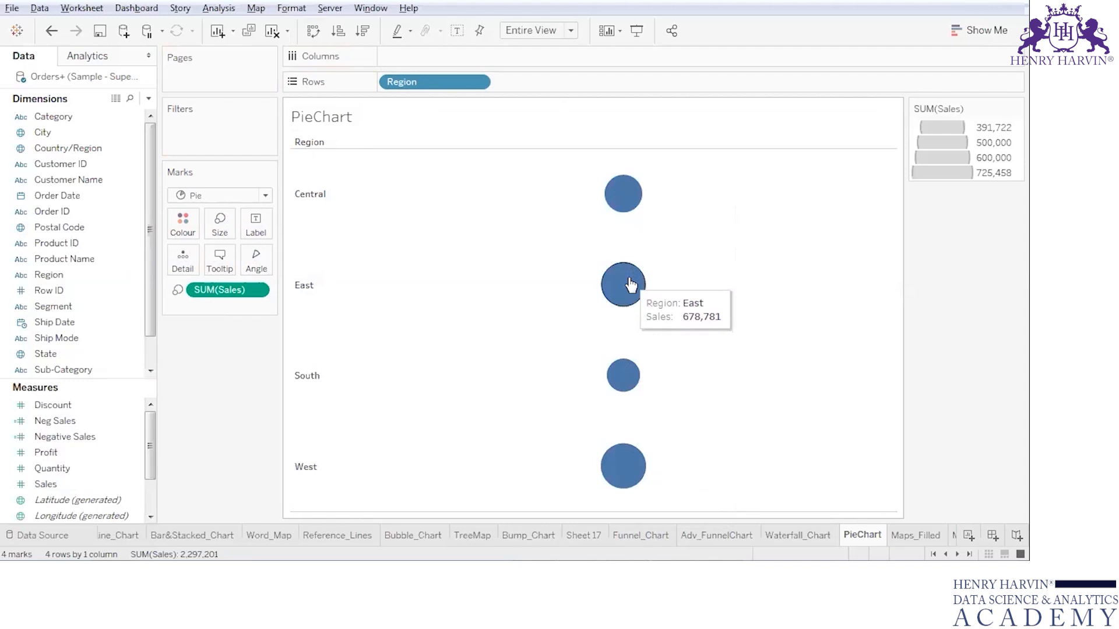
Divide the regional pies into slices coloured by Category and label each slice with its Category and Sales.
click(85, 117)
drag(79, 114, 183, 221)
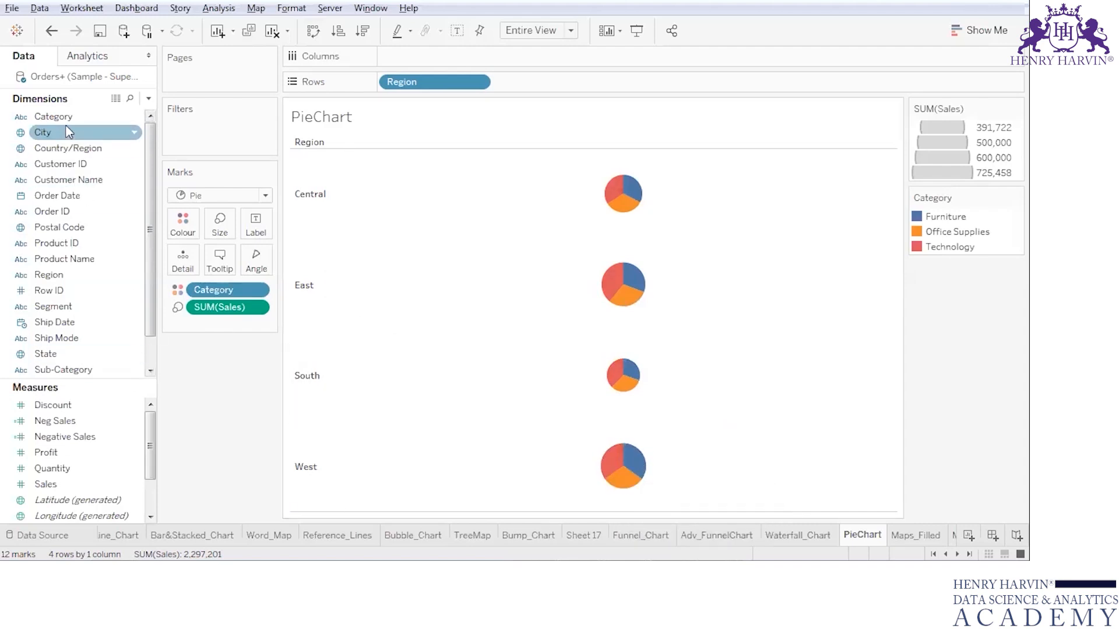
drag(65, 122, 258, 228)
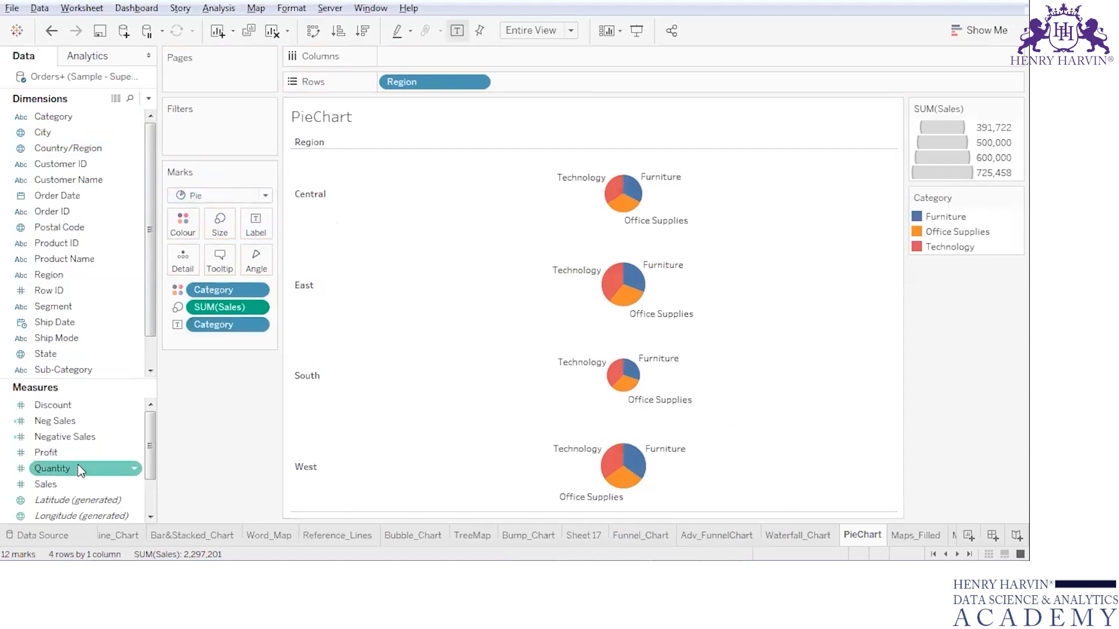
drag(65, 482, 254, 223)
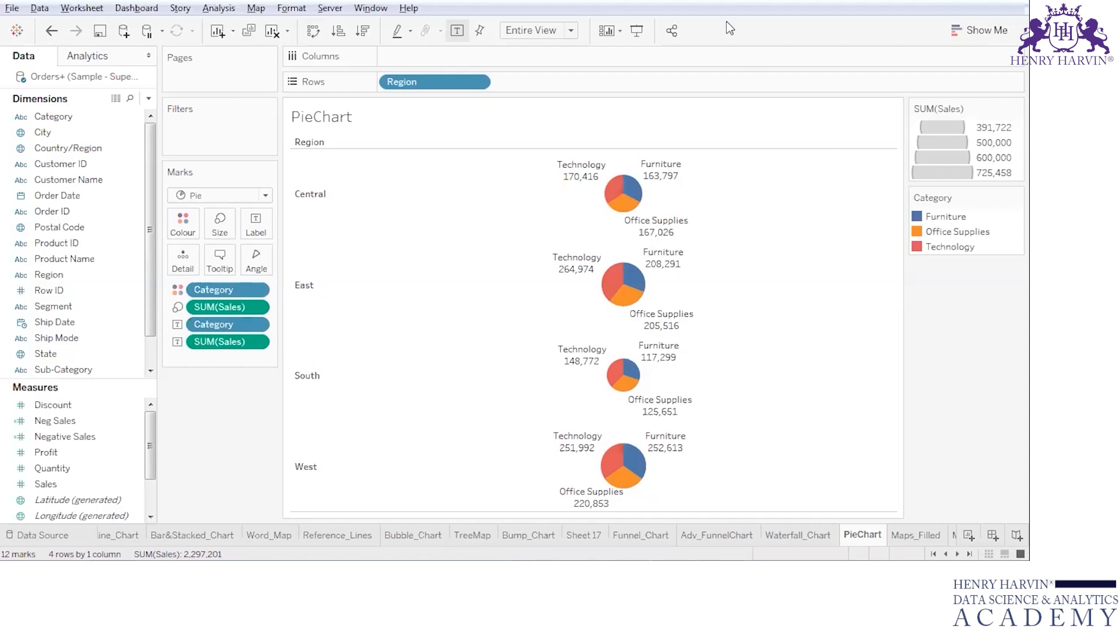
key(alt+Tab)
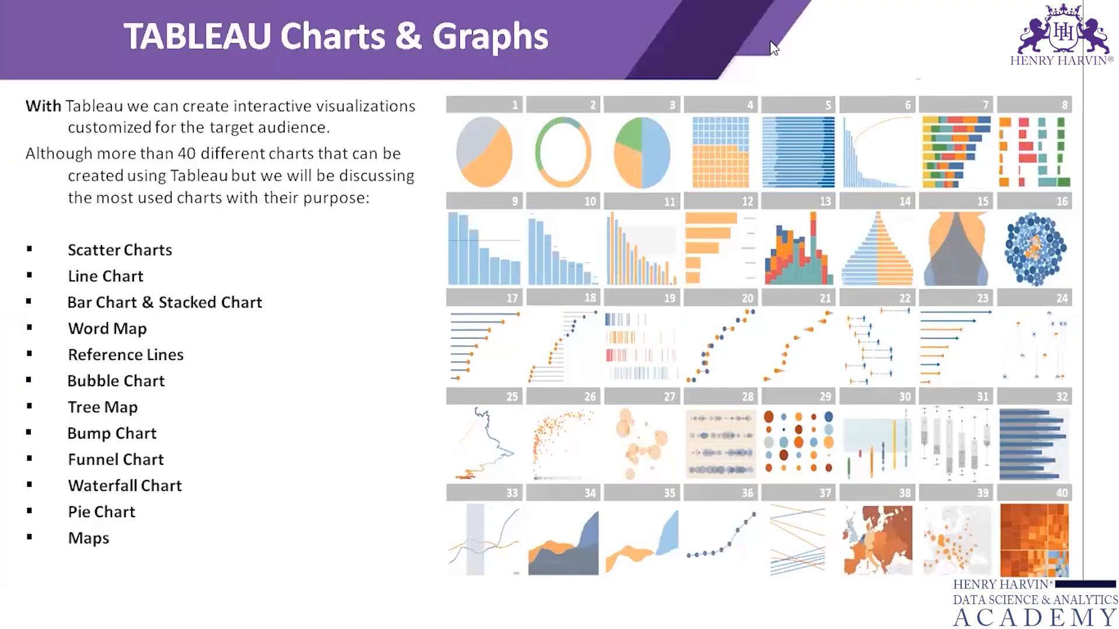
drag(68, 548, 67, 543)
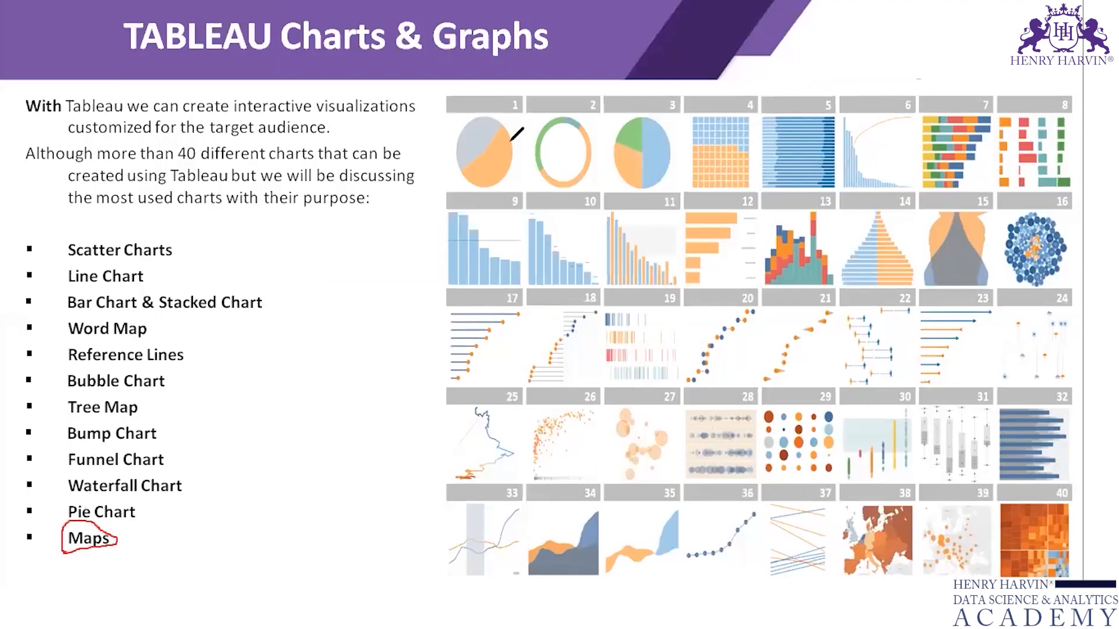
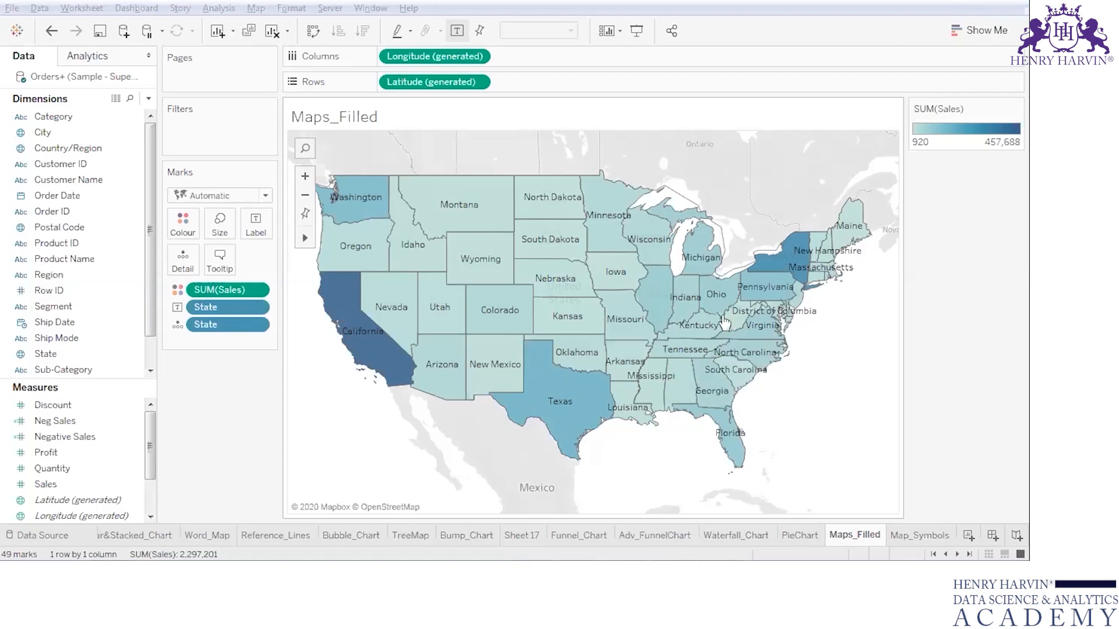
Look over the existing maps on the Maps_Filled and Map_Symbols worksheets, ending on Maps_Filled.
mouse_move(578, 310)
click(922, 536)
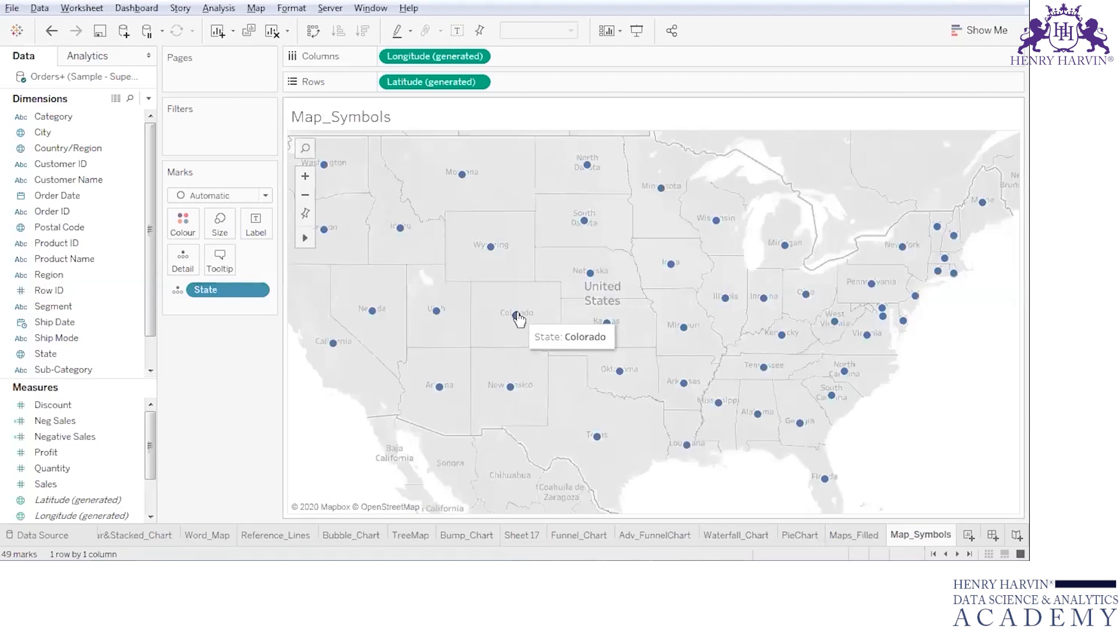
click(847, 535)
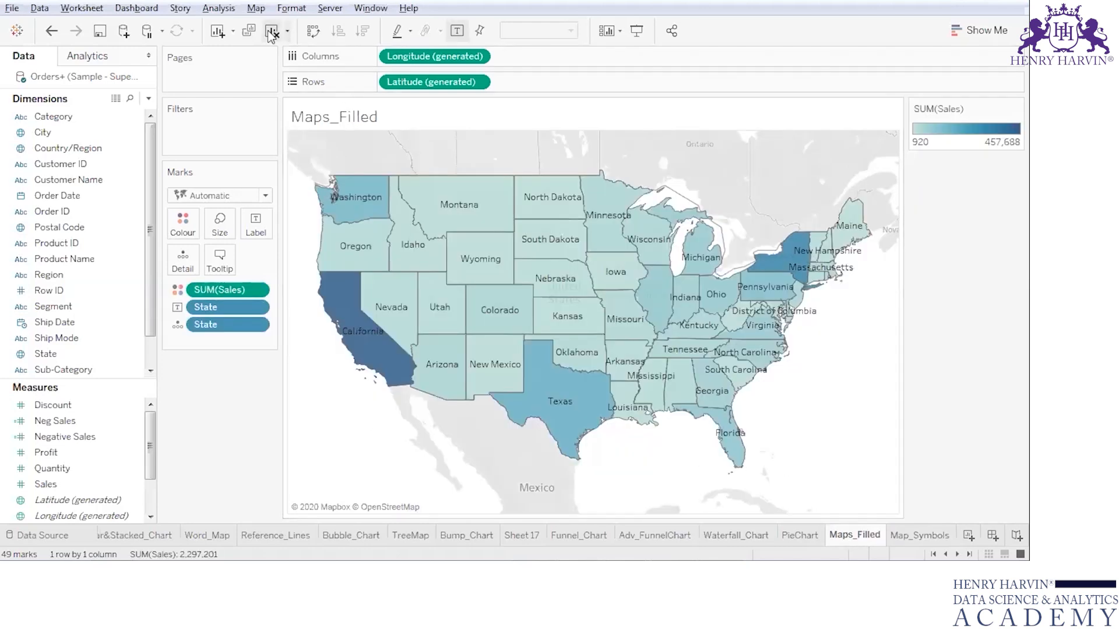
Clear the Maps_Filled worksheet, add State to the rows and turn the list into a symbol map.
click(272, 32)
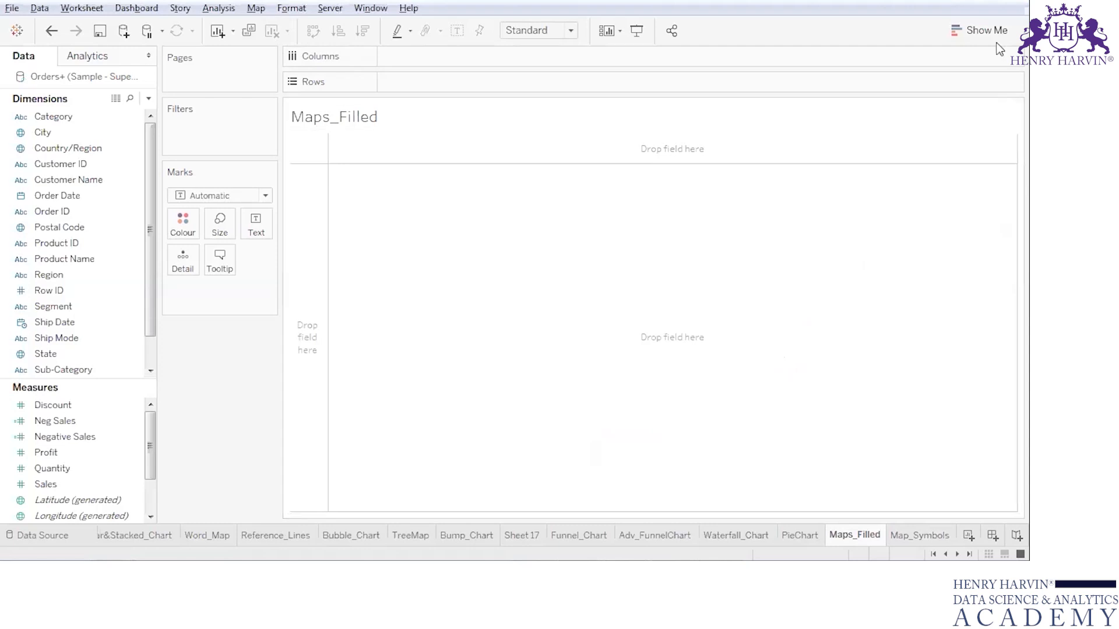
click(987, 29)
mouse_move(917, 123)
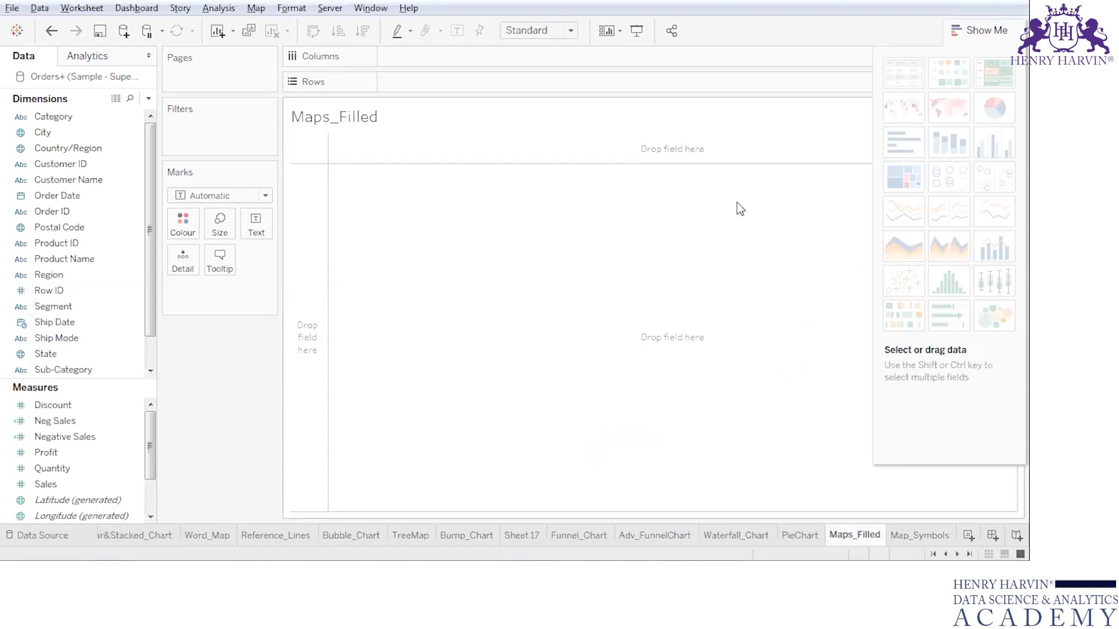
click(66, 352)
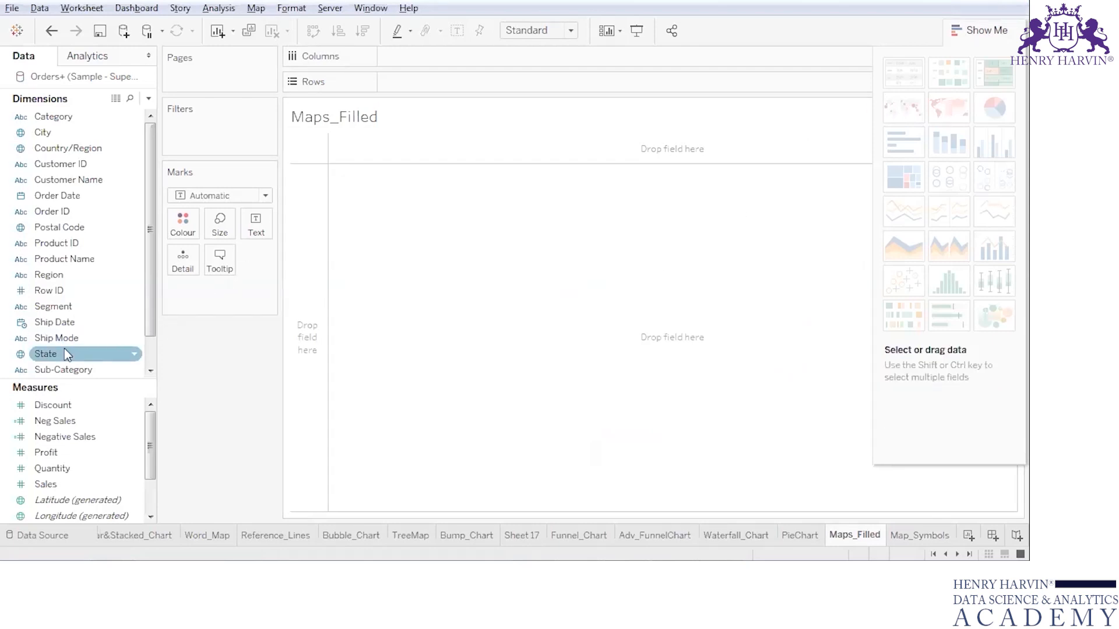
drag(64, 354, 439, 83)
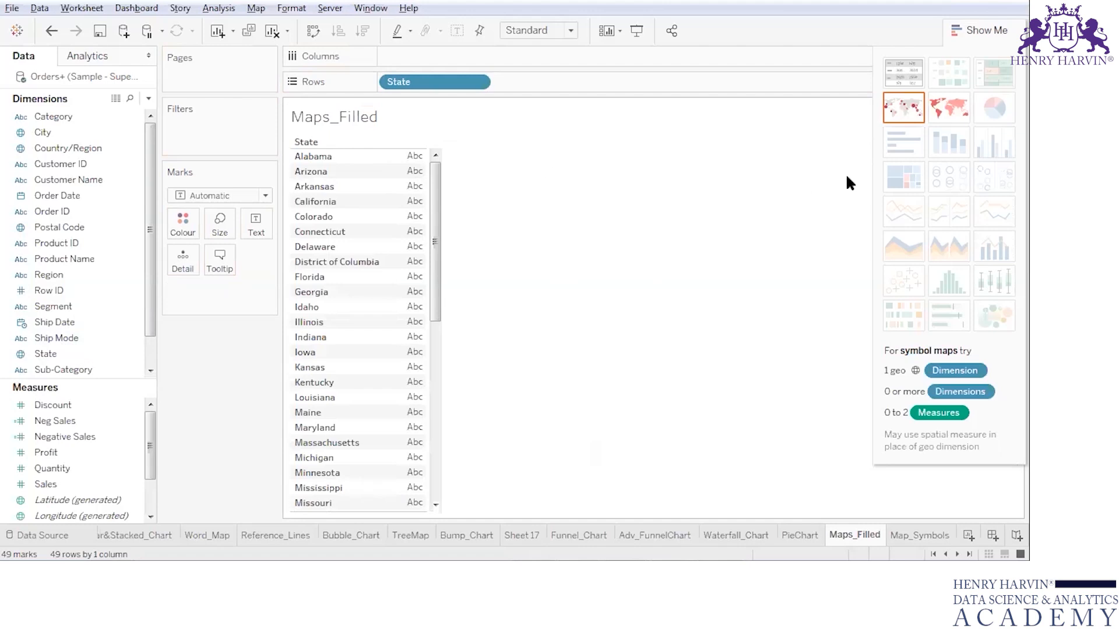
click(904, 111)
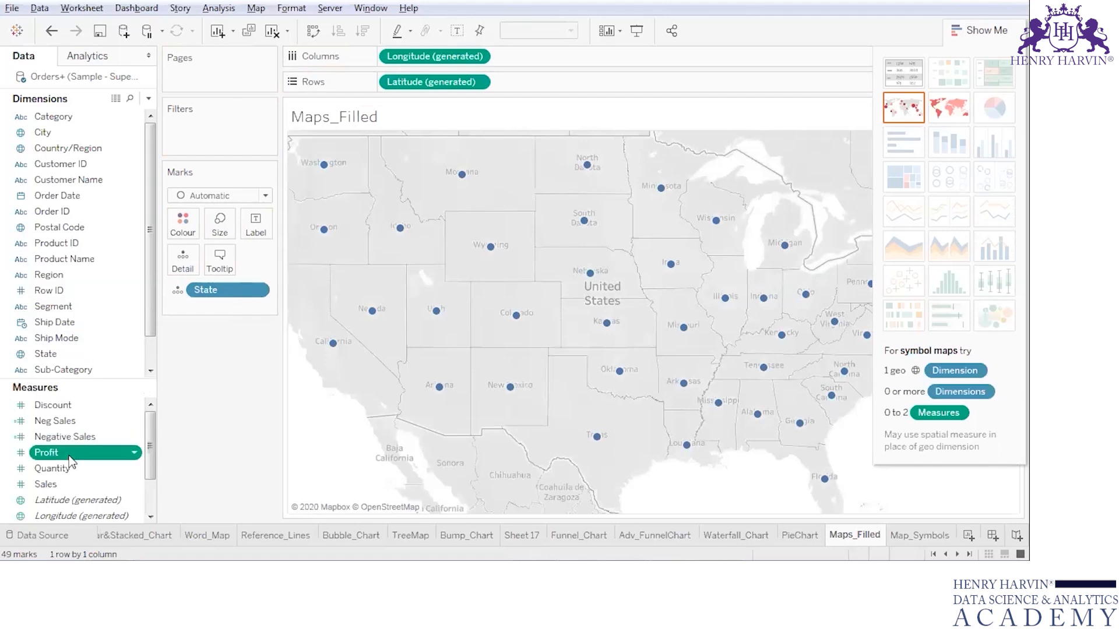
Colour the map's states by Profit to make a filled map, and label each state with its name.
drag(72, 460, 183, 224)
mouse_move(524, 348)
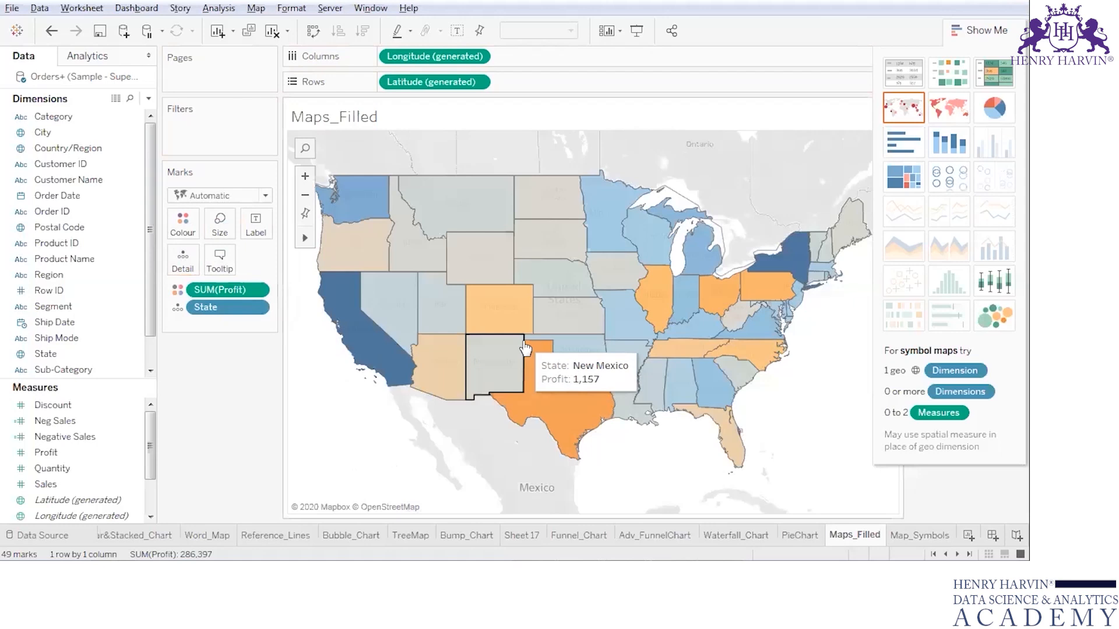
click(984, 29)
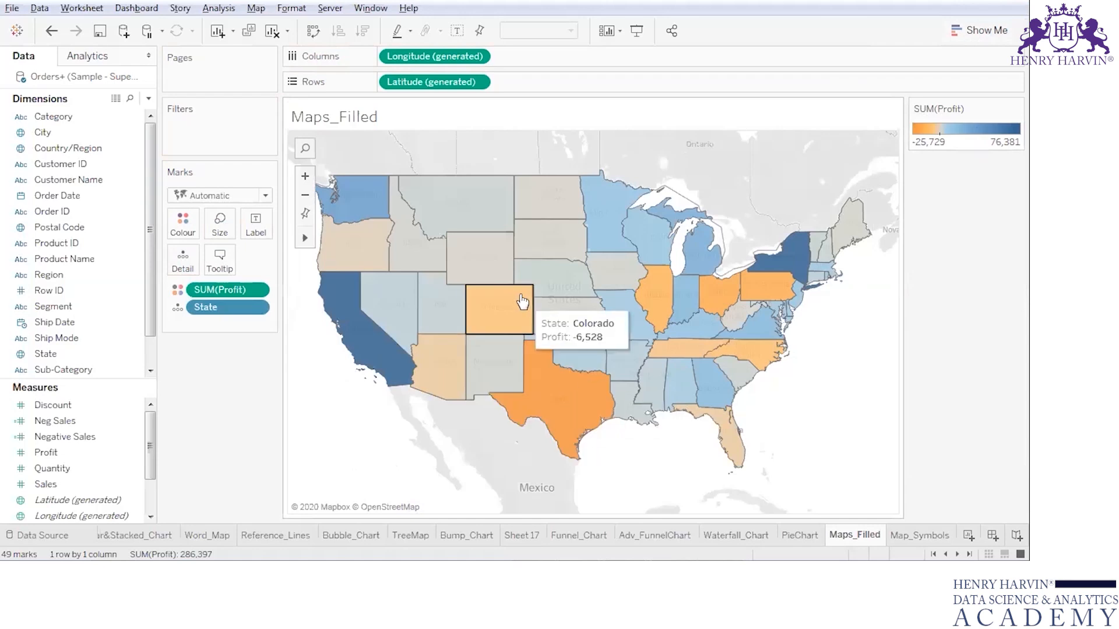
mouse_move(772, 293)
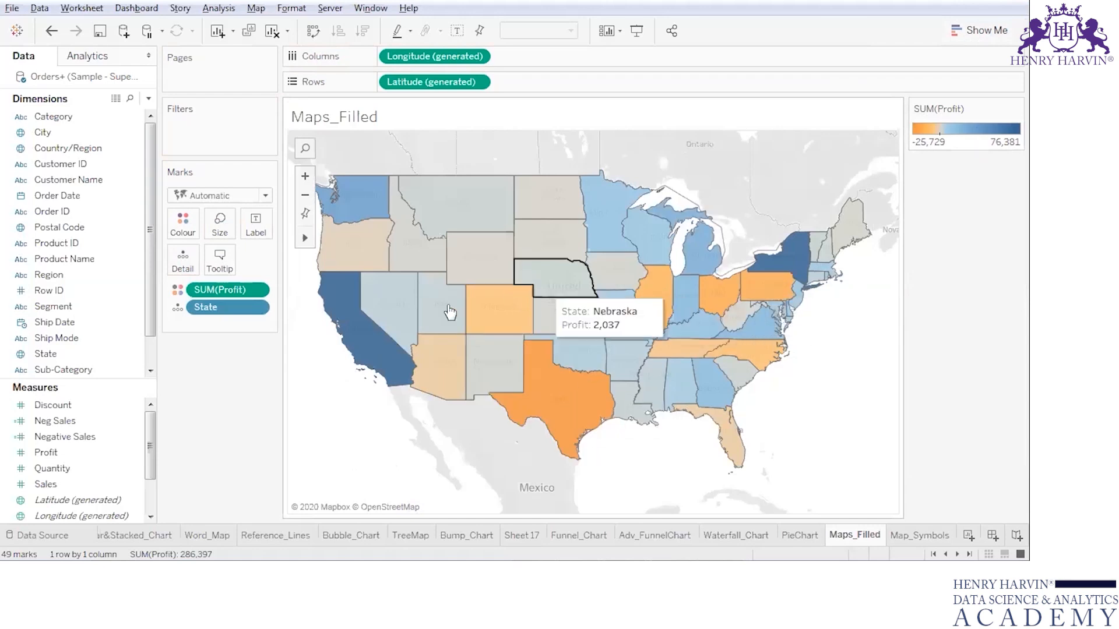
mouse_move(370, 197)
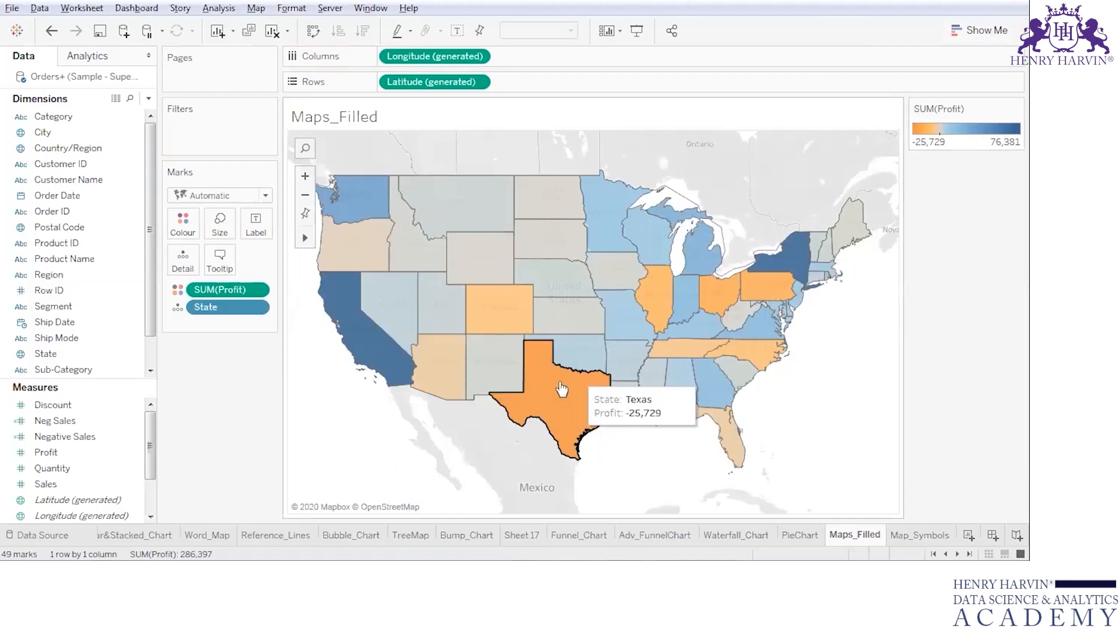
click(94, 341)
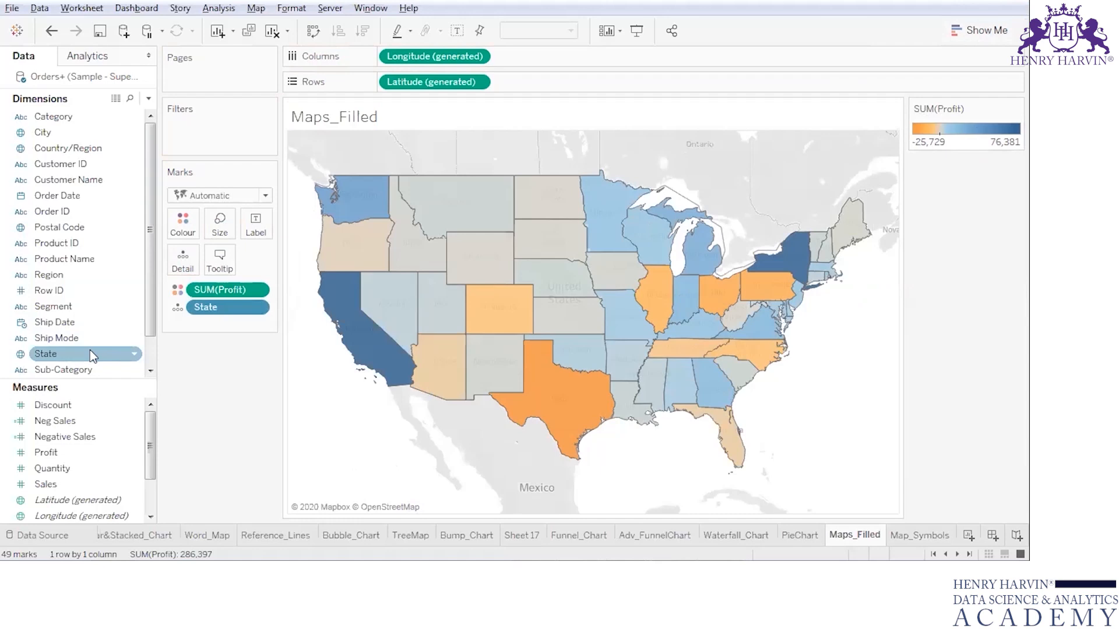
drag(90, 351, 257, 228)
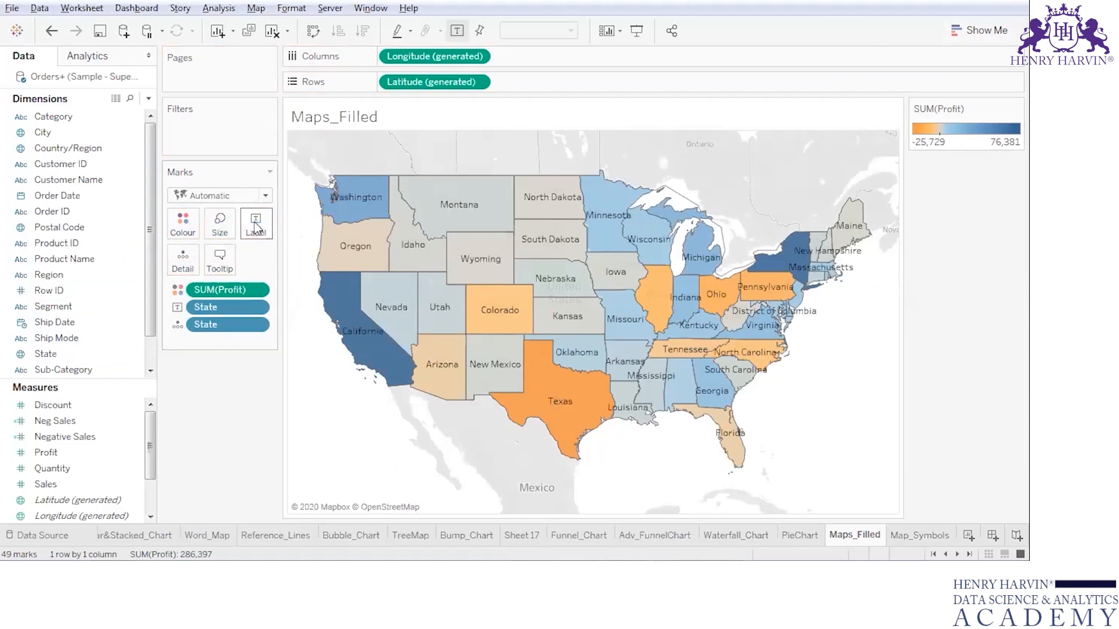
Examine the profit of individual states on the filled map, including California, New York, Washington and Ohio.
mouse_move(368, 354)
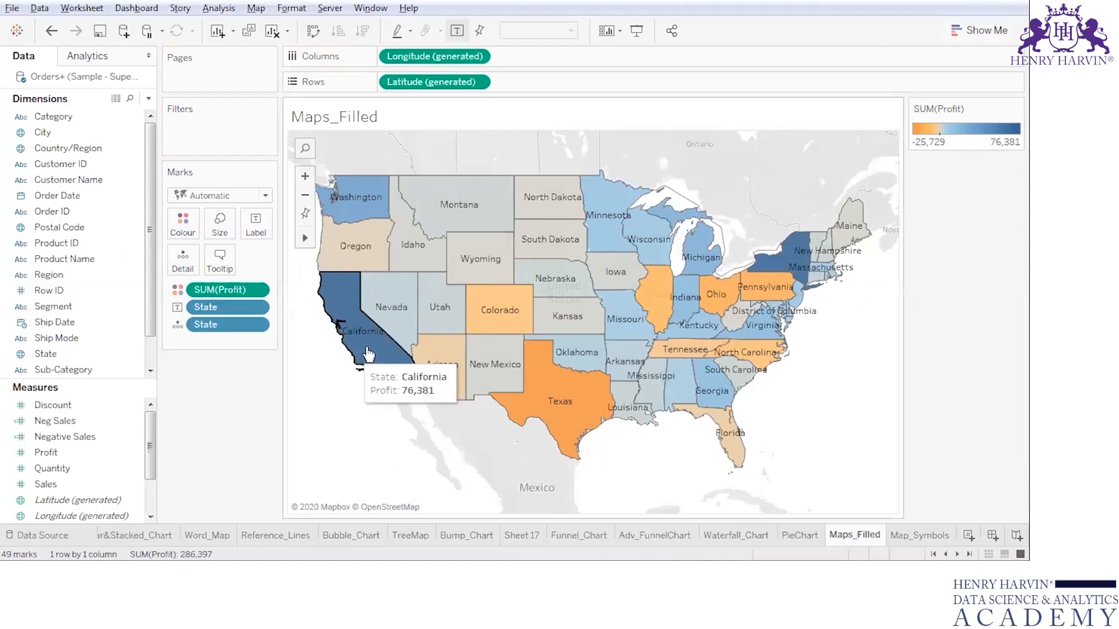
mouse_move(799, 287)
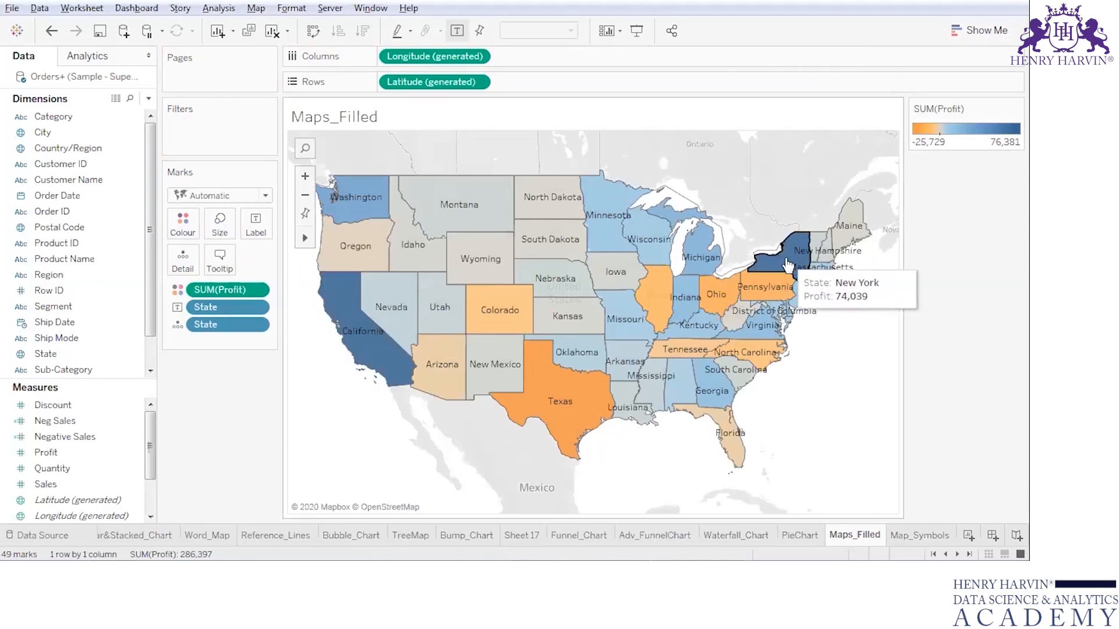
mouse_move(344, 197)
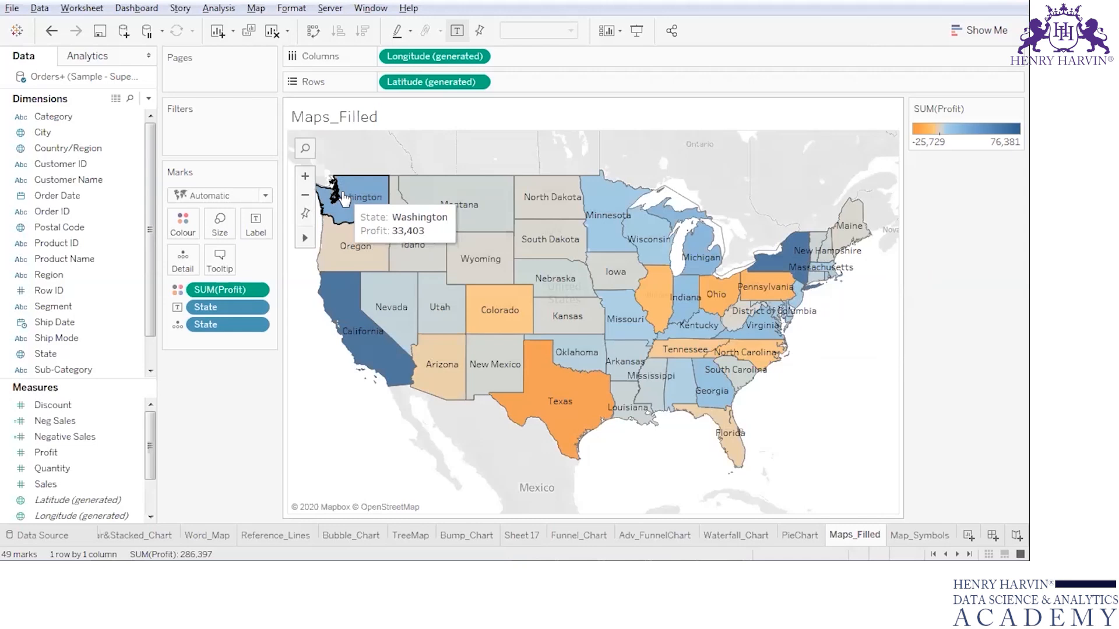
mouse_move(575, 396)
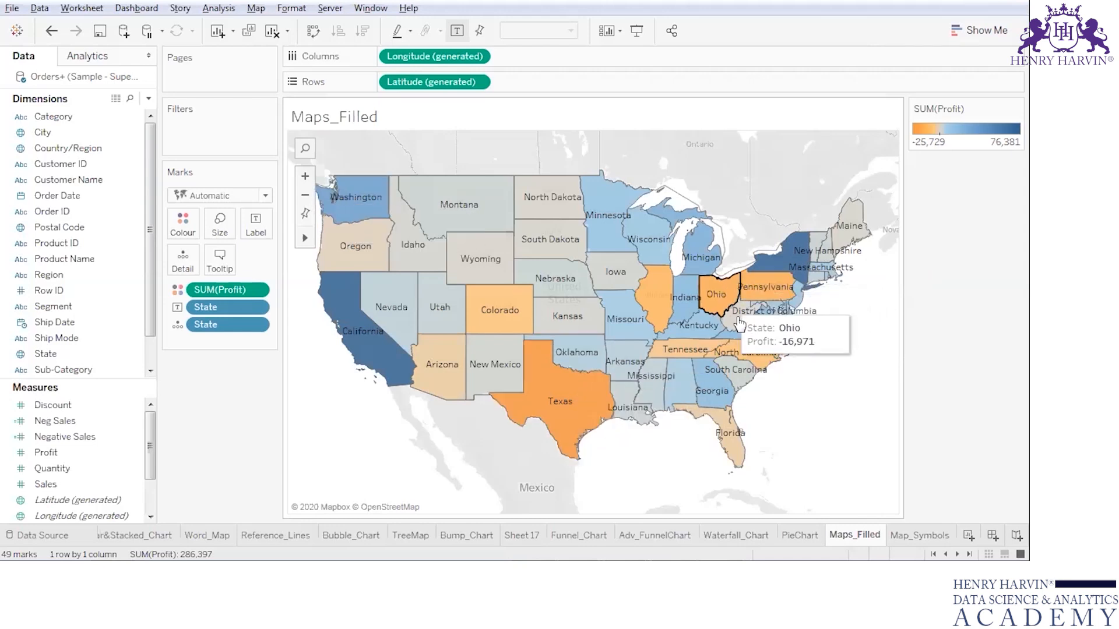
mouse_move(751, 352)
mouse_move(483, 315)
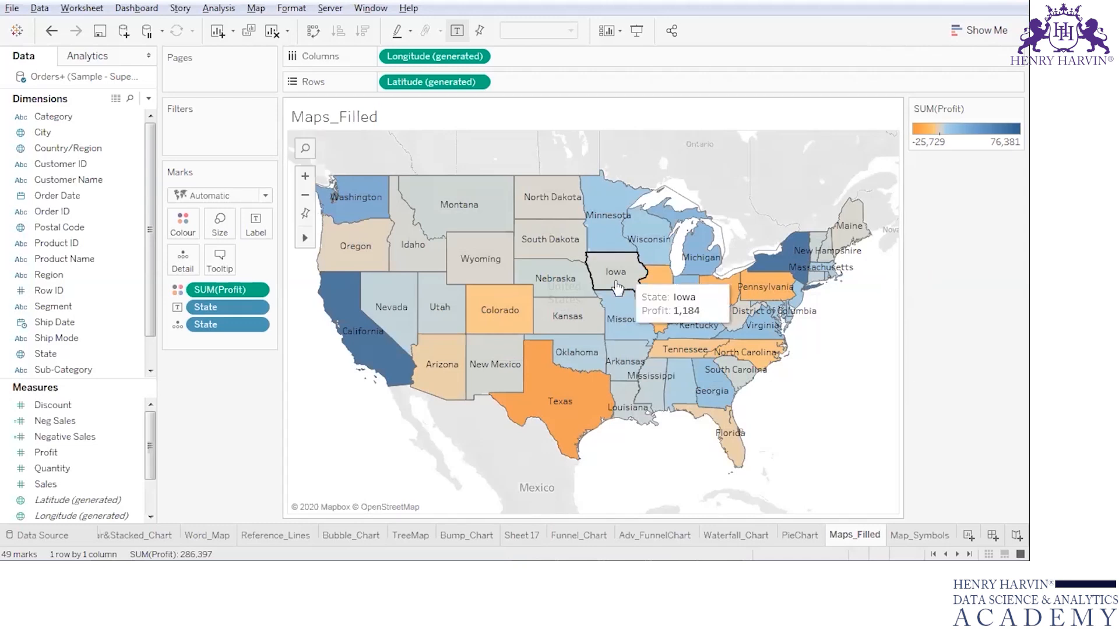
mouse_move(512, 325)
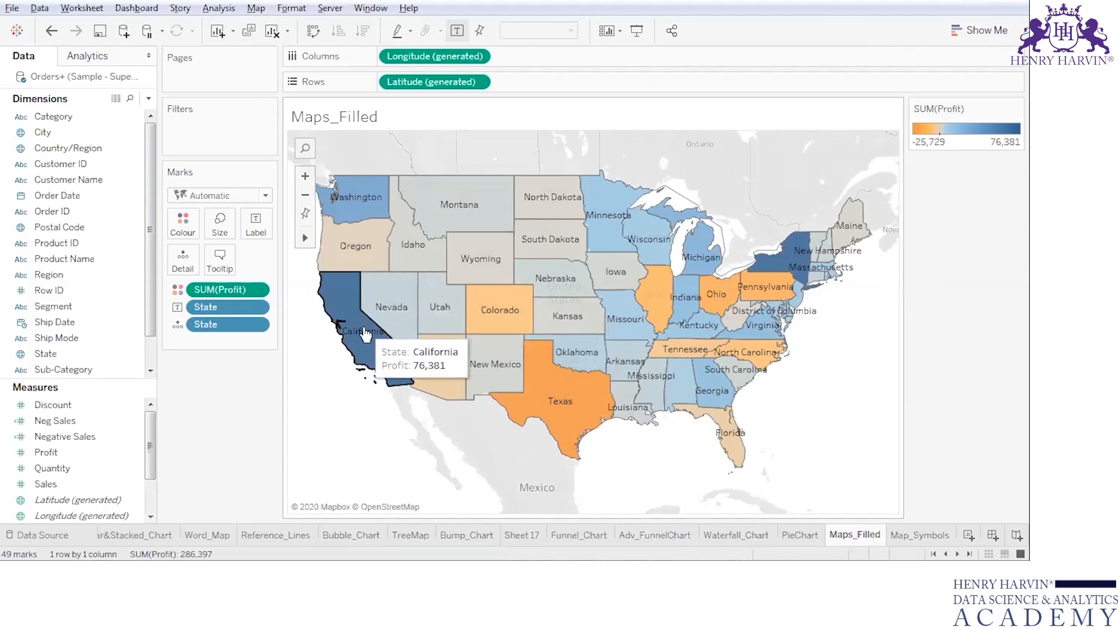
mouse_move(778, 266)
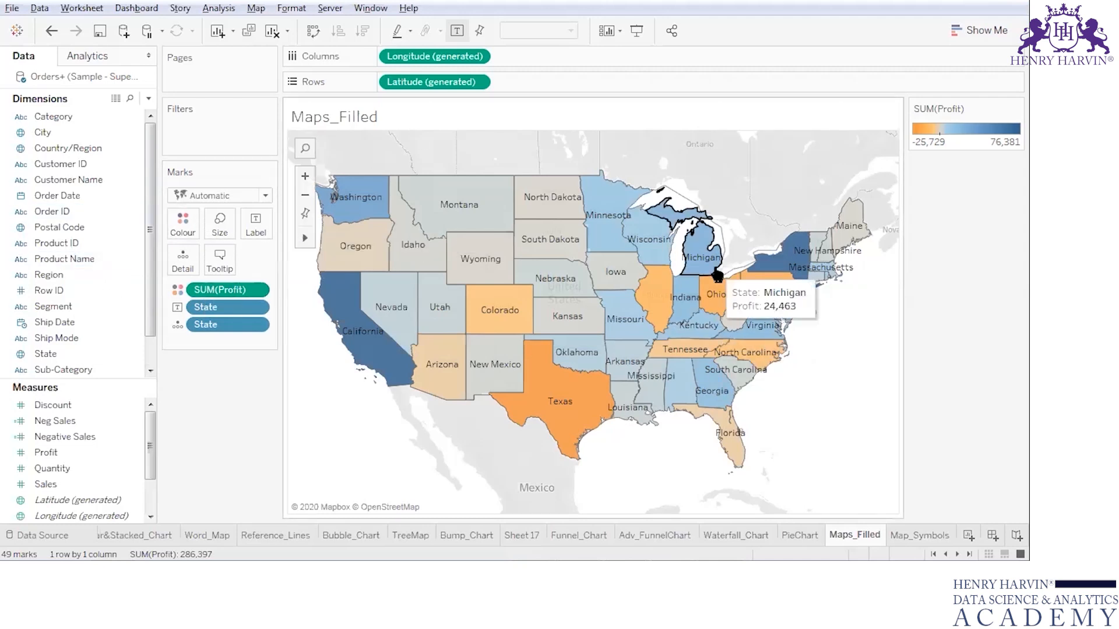
On the Map_Symbols worksheet, try colouring the states by Profit, remove that colouring, and size the state symbols by Profit instead.
click(921, 535)
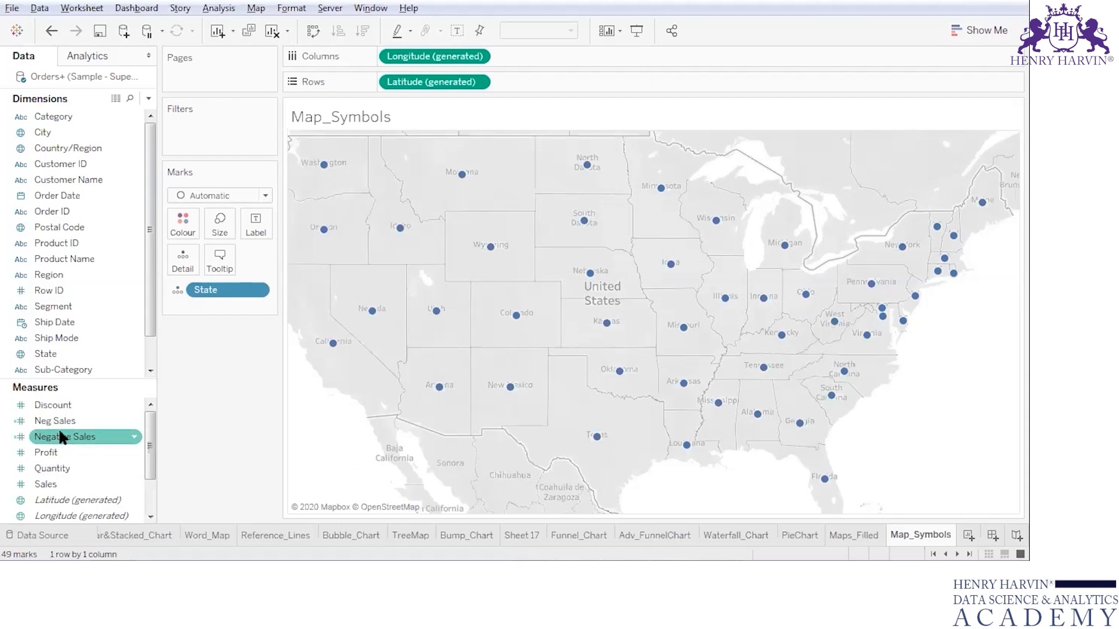
drag(52, 453, 167, 222)
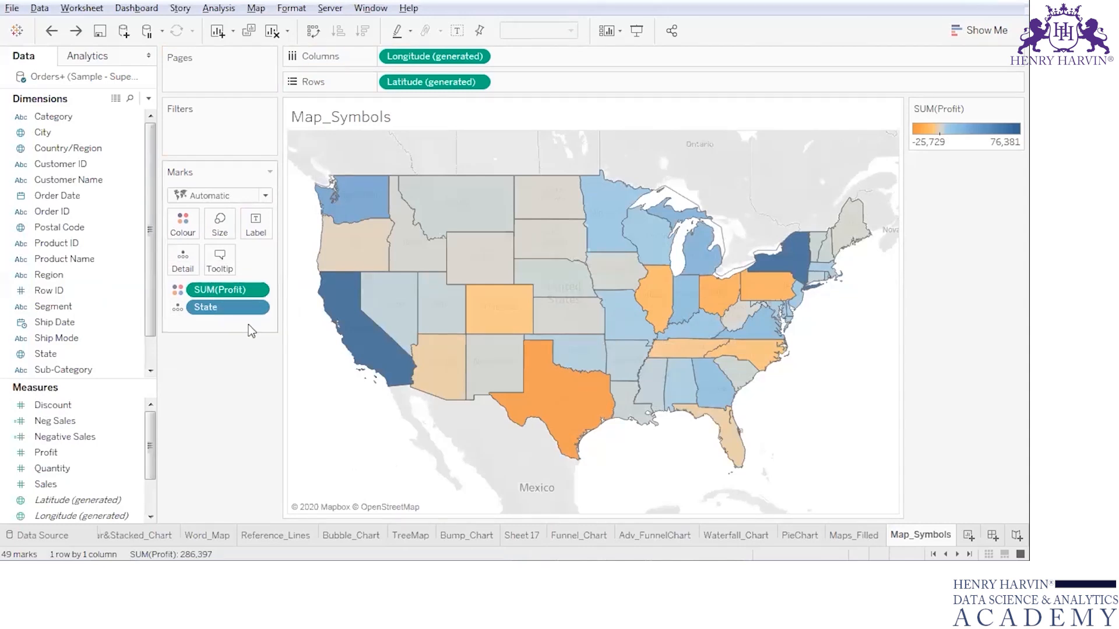
drag(242, 290, 78, 352)
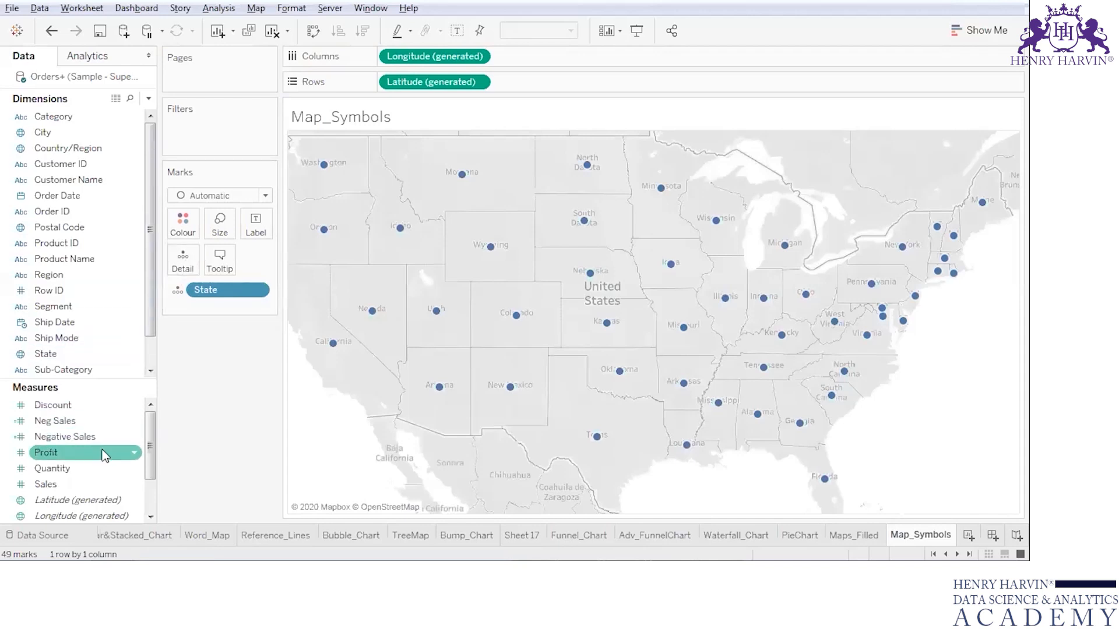
drag(117, 444, 232, 219)
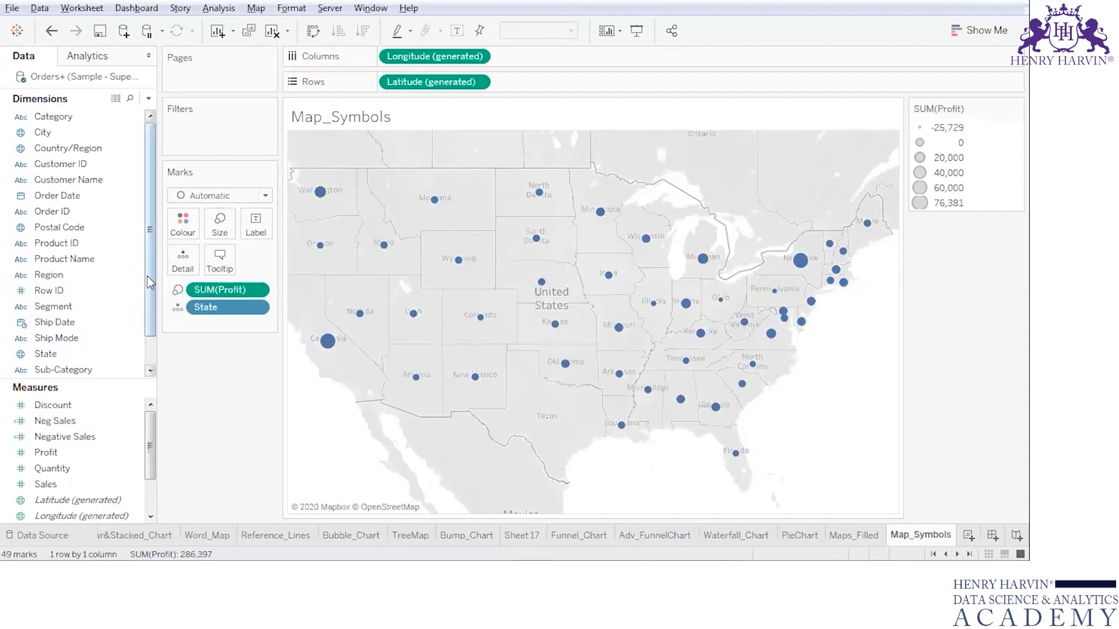
click(94, 280)
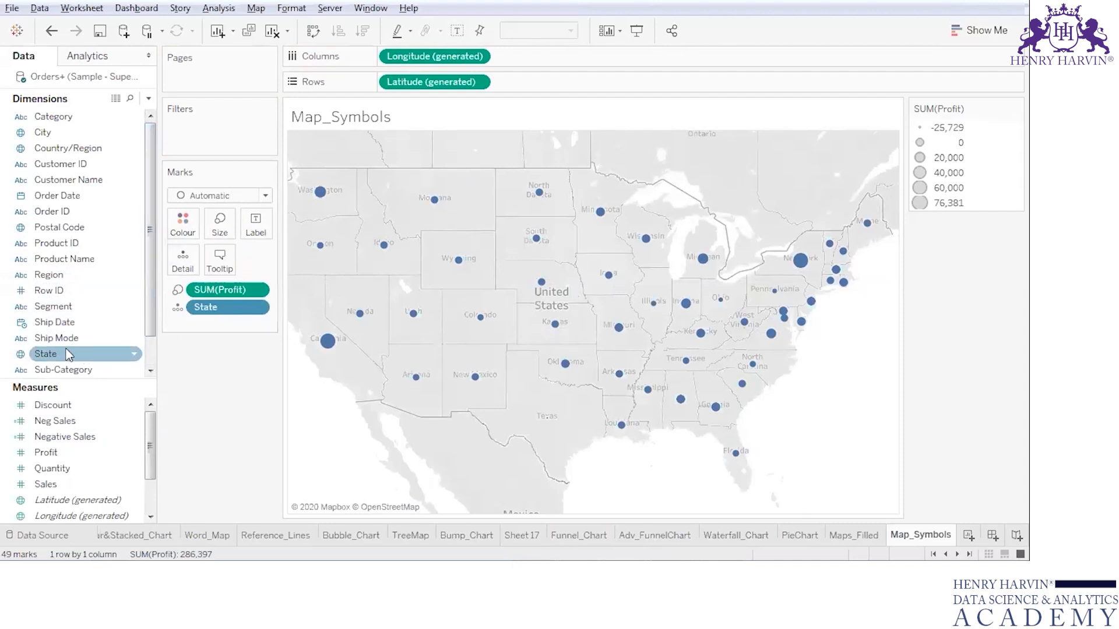
Colour the symbols on the map by State and set their mark type to Shape.
drag(69, 357, 182, 224)
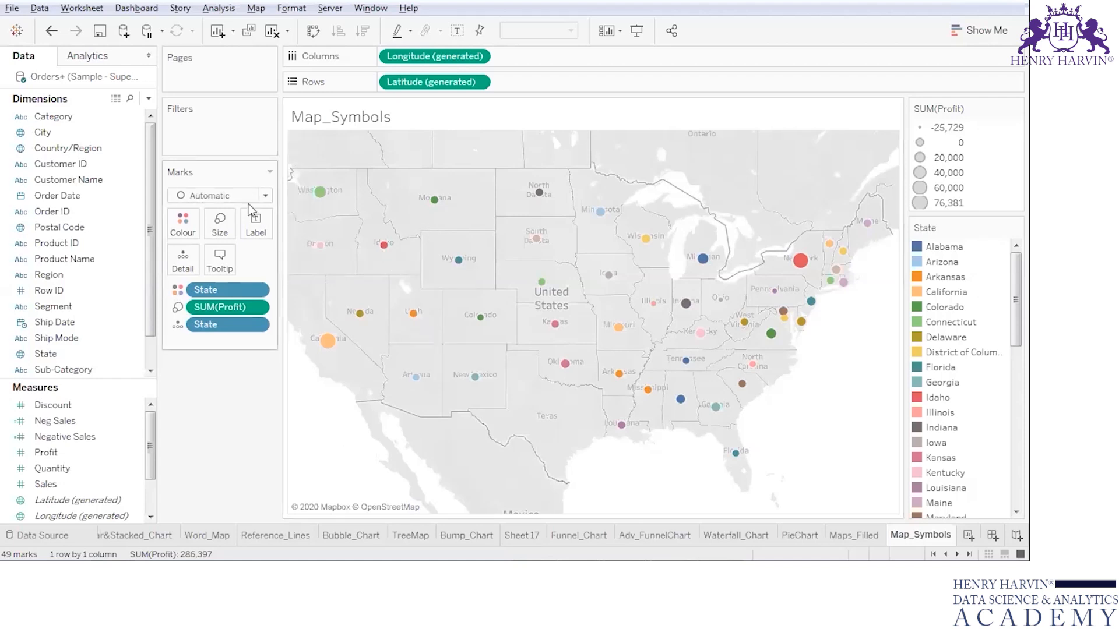
click(269, 197)
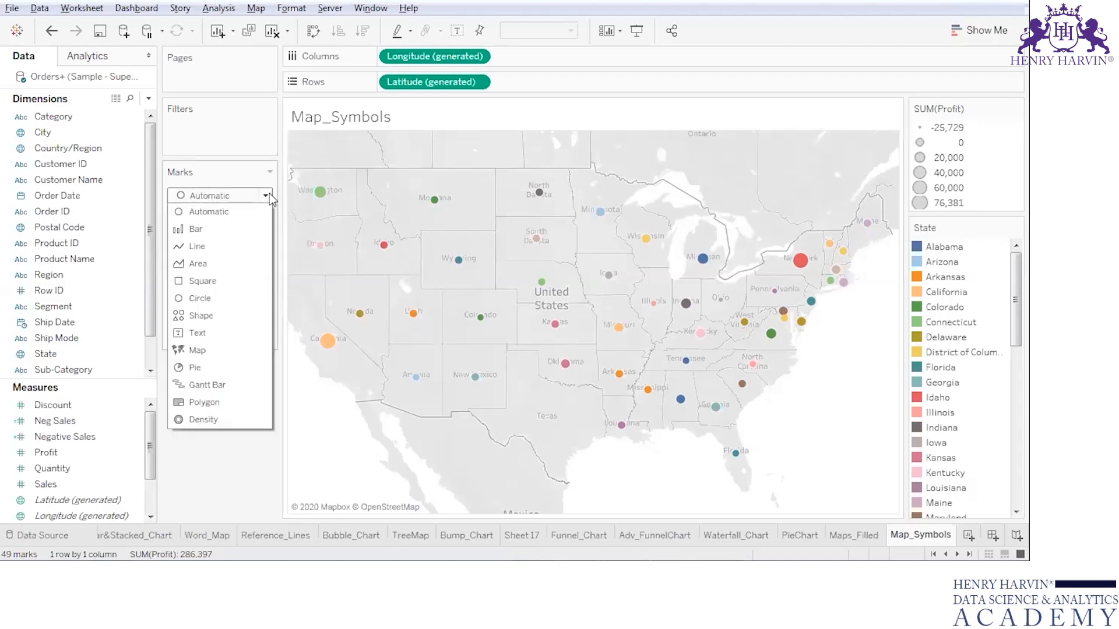
click(223, 324)
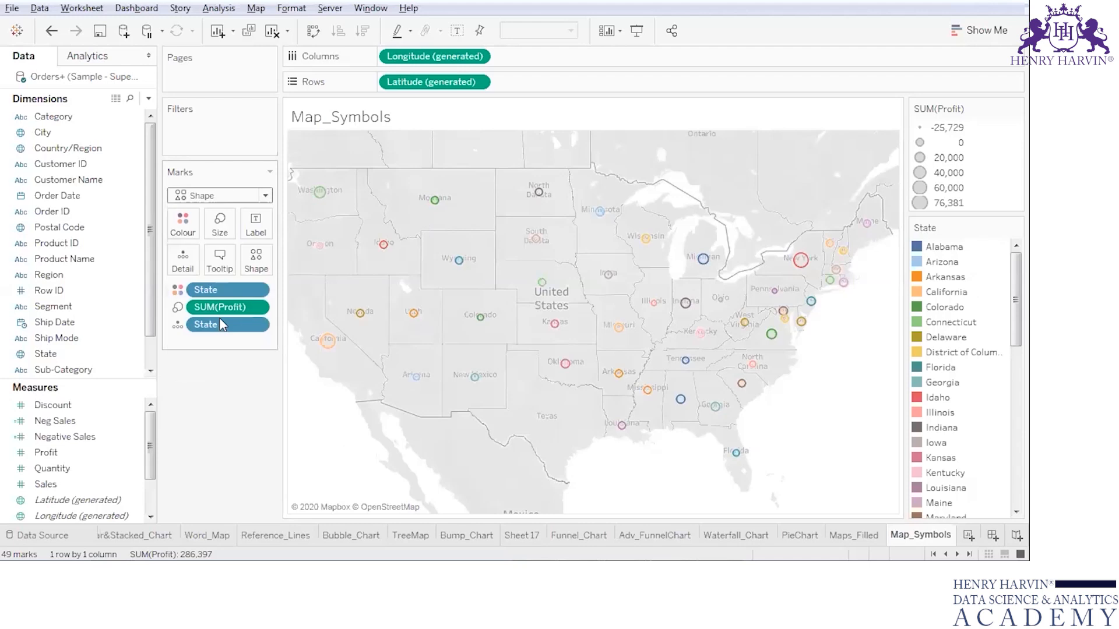
click(266, 196)
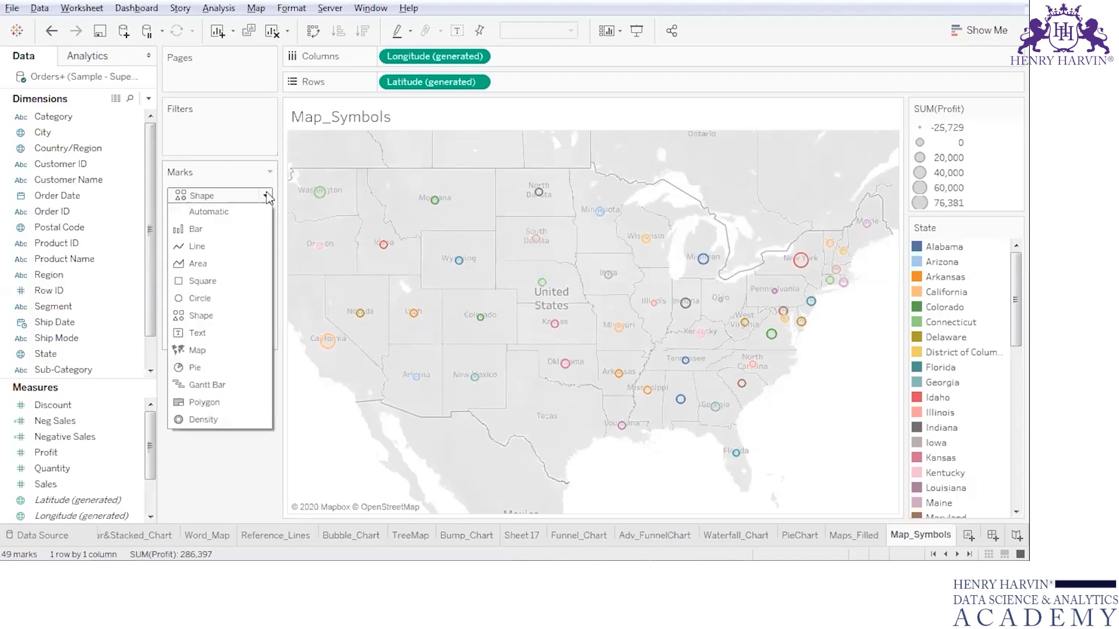
click(228, 317)
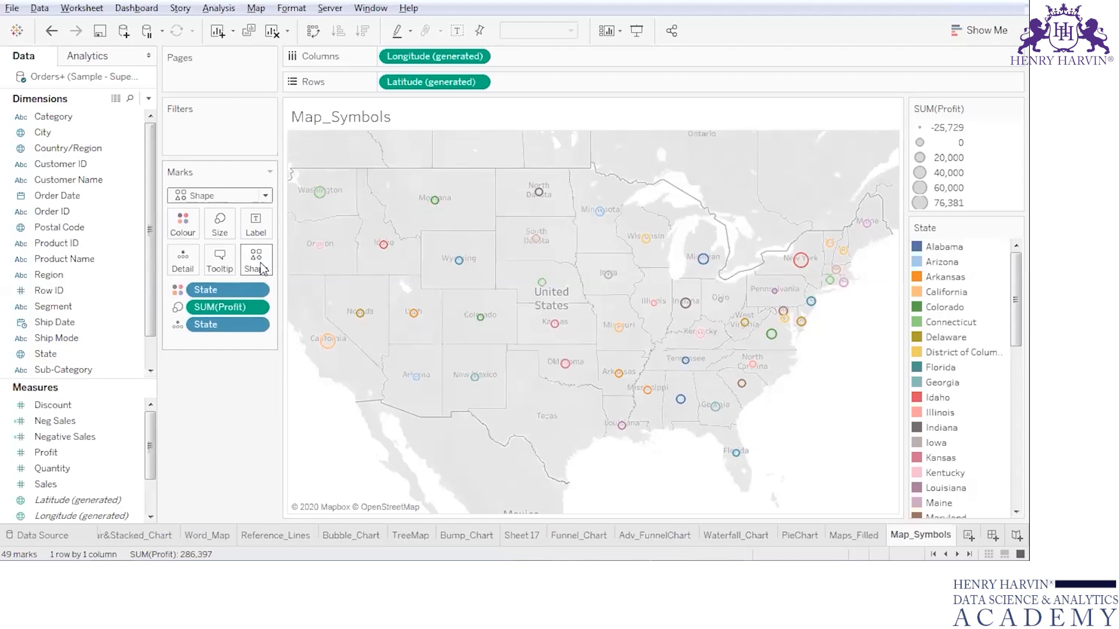
Try the filled plus, asterisk and open diamond shapes for the state symbols.
click(262, 269)
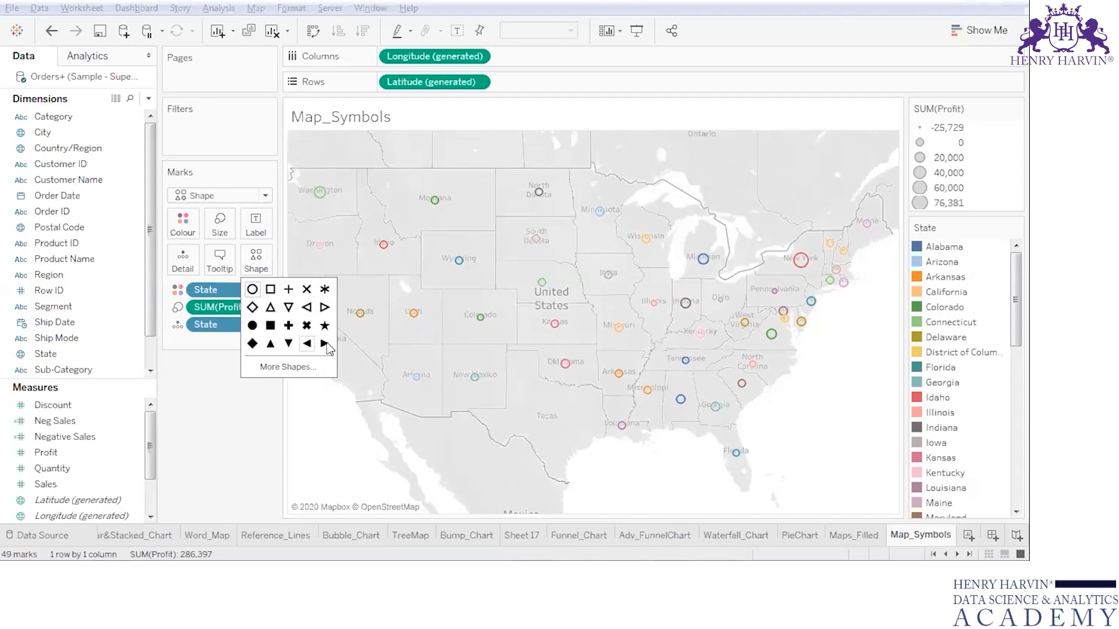
click(288, 326)
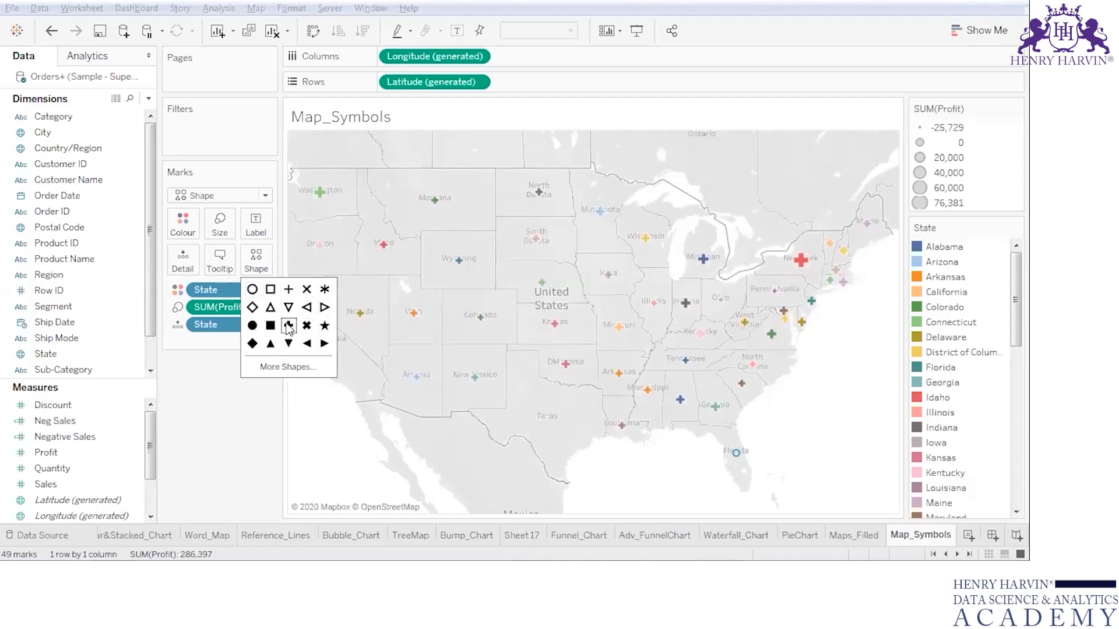
click(324, 290)
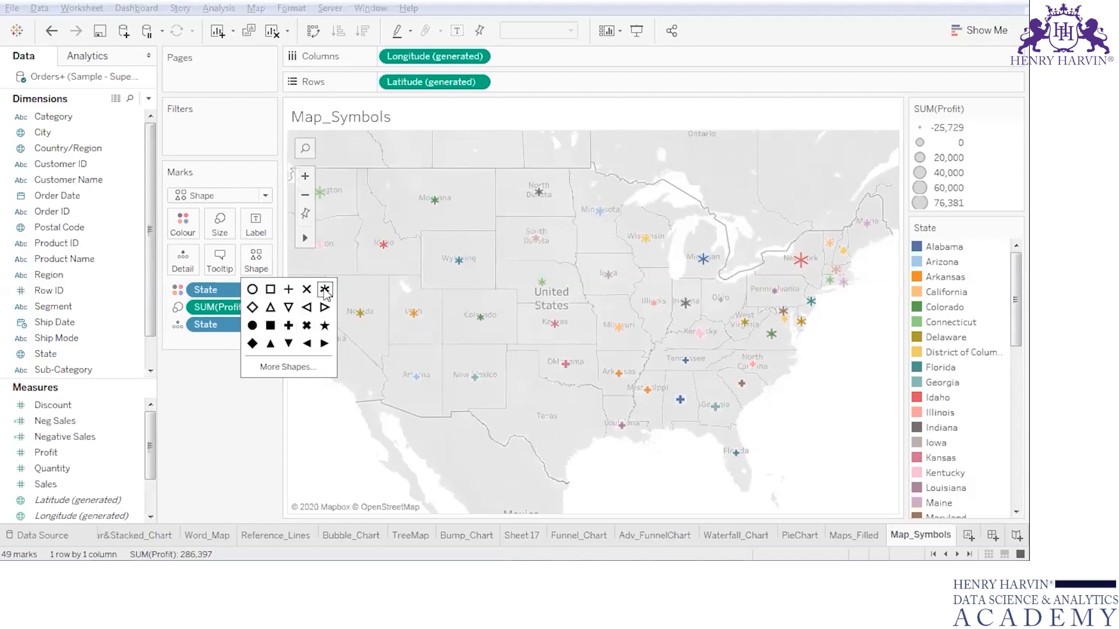
click(253, 308)
Assign the star from the Filled shape palette to the state symbols.
click(272, 368)
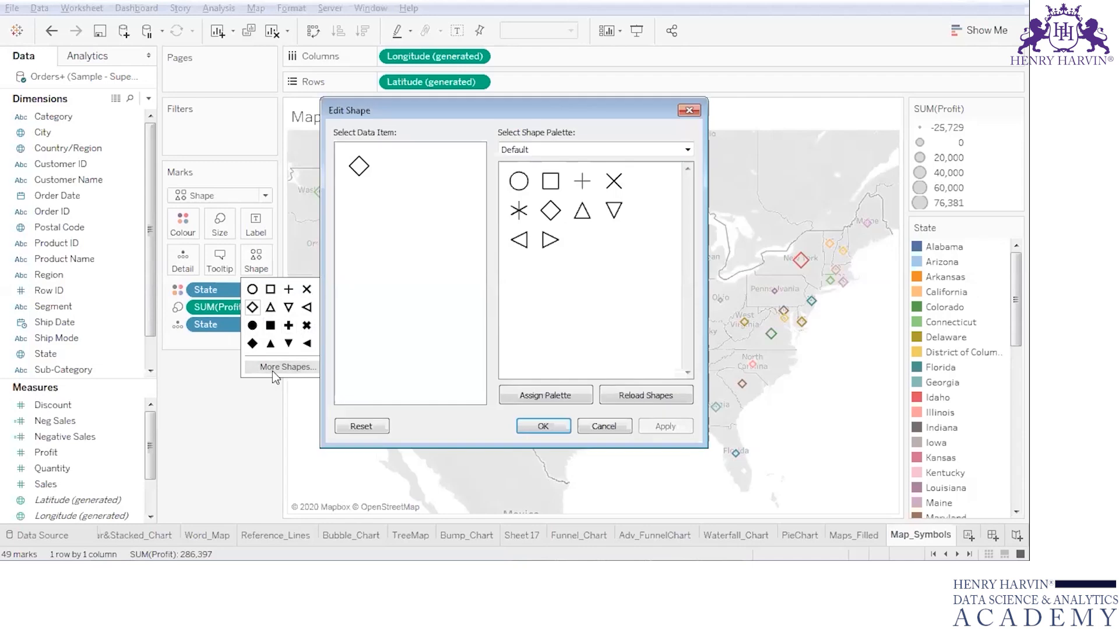
click(687, 150)
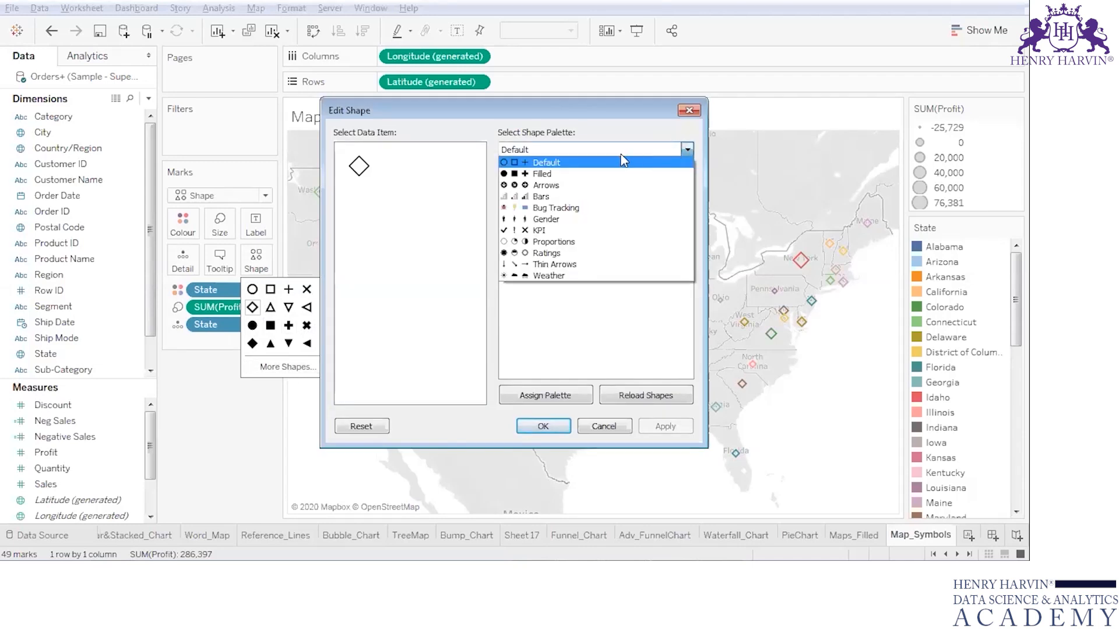
click(574, 174)
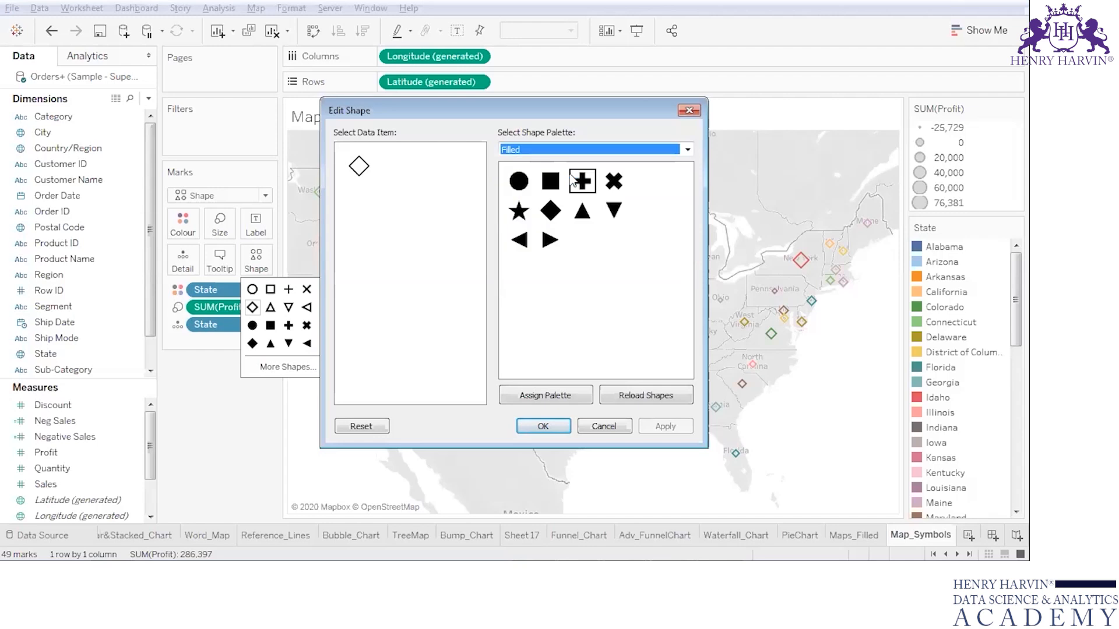
click(521, 211)
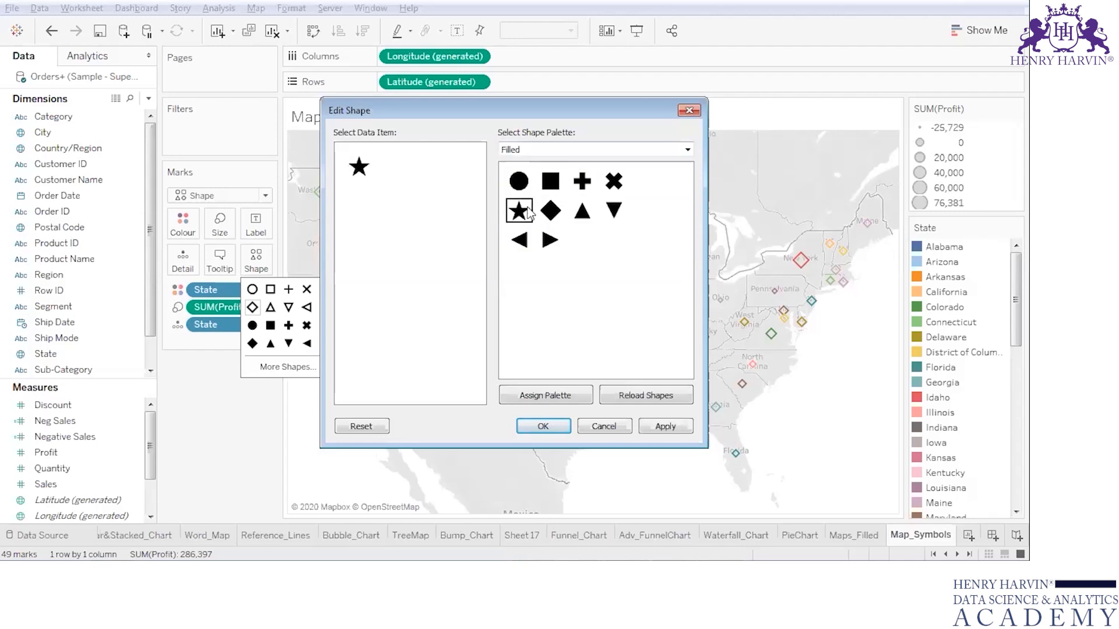
click(661, 426)
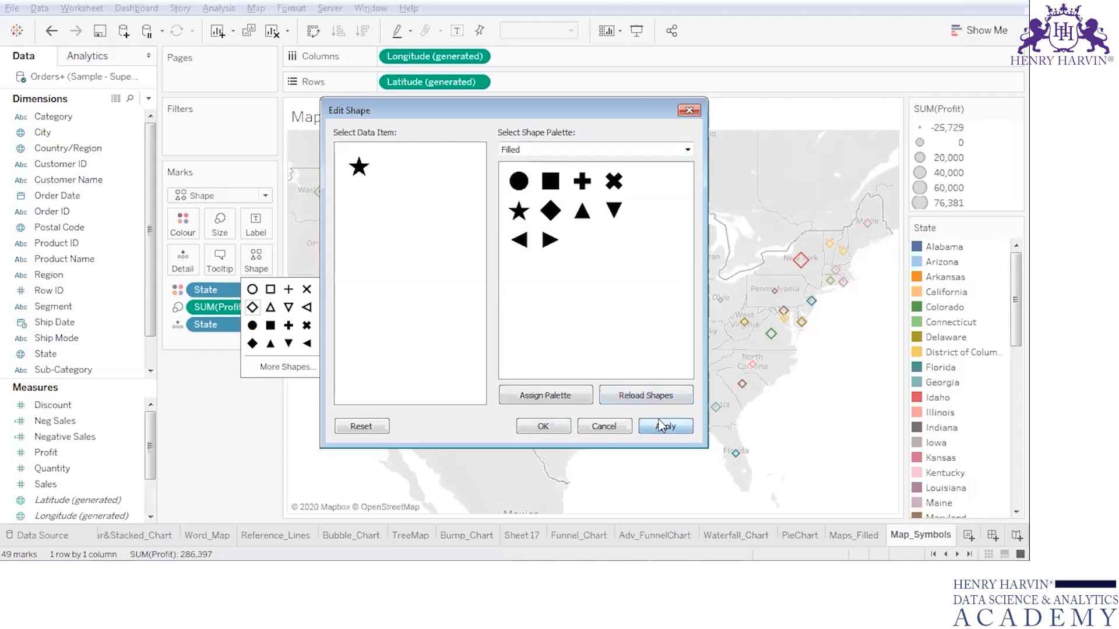
click(553, 423)
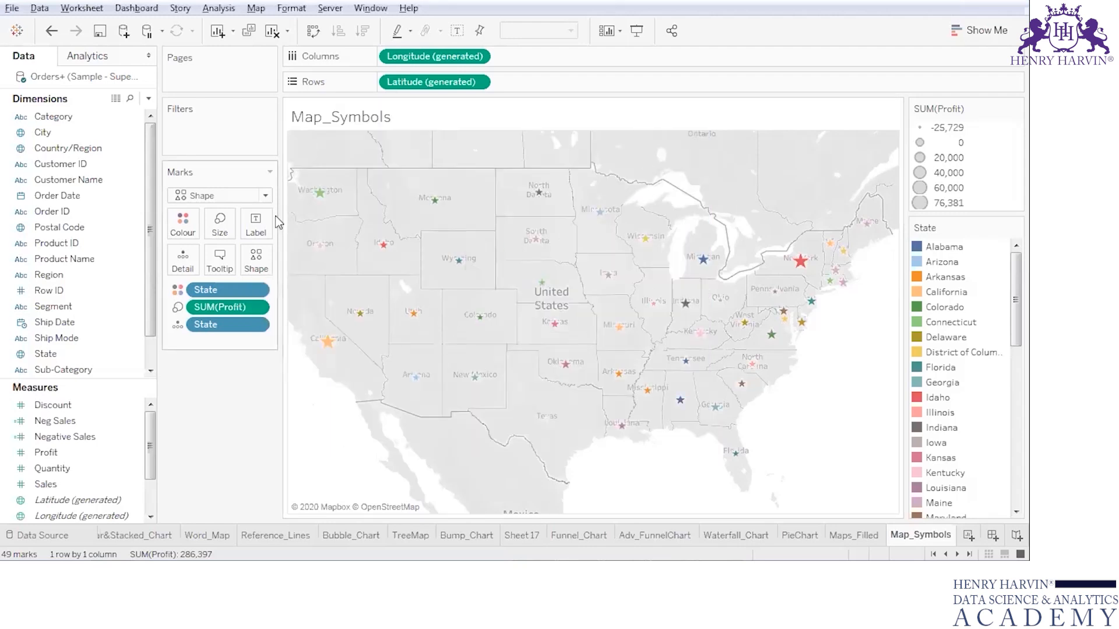
Enlarge the star symbols on the map to about the middle of the size range.
click(225, 231)
drag(247, 261, 283, 261)
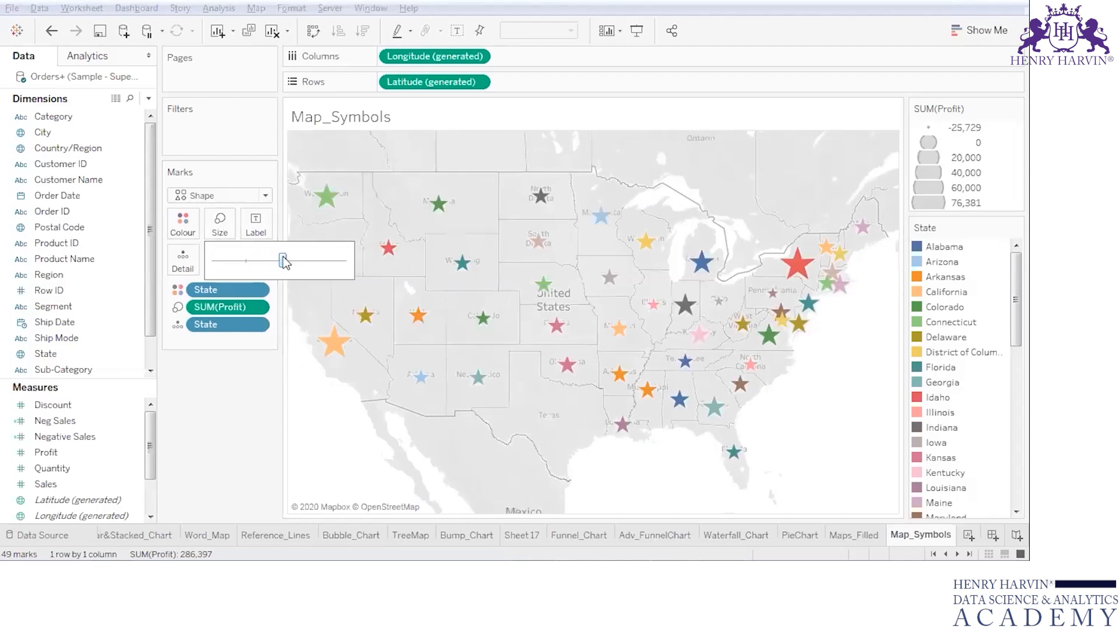
click(325, 399)
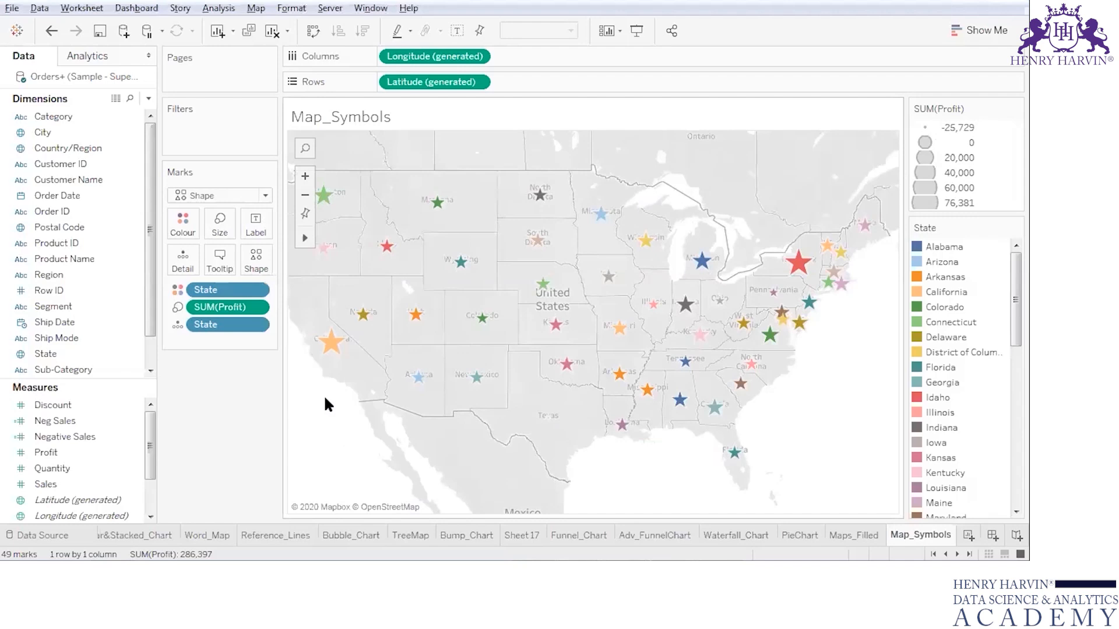